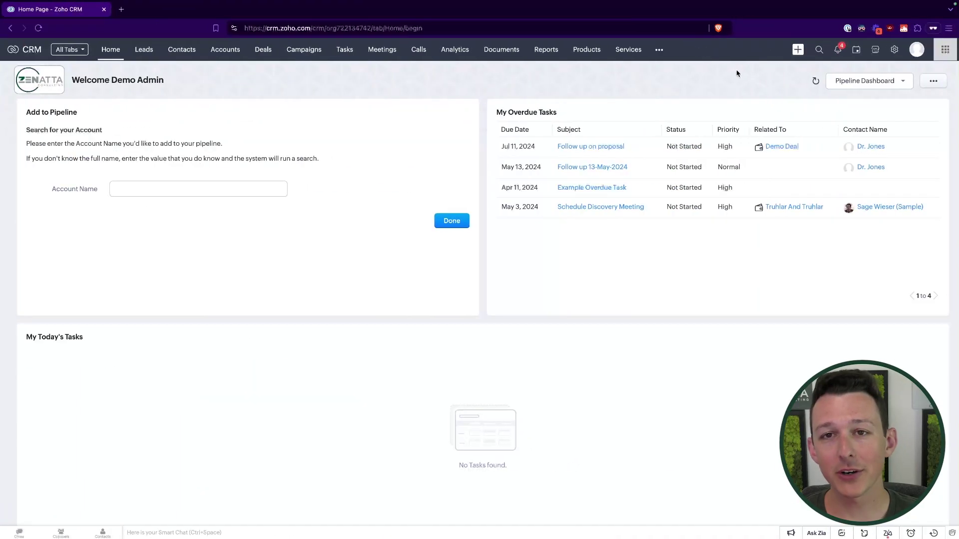
- Go from Setup to the Sandbox page under Data Administration and read its test-environment description
click(894, 50)
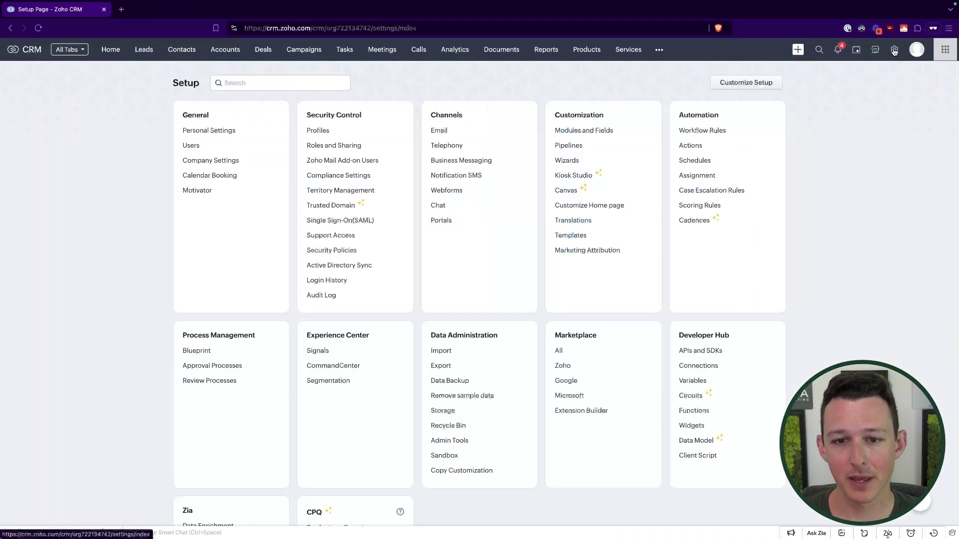
scroll(664, 188, down, 3)
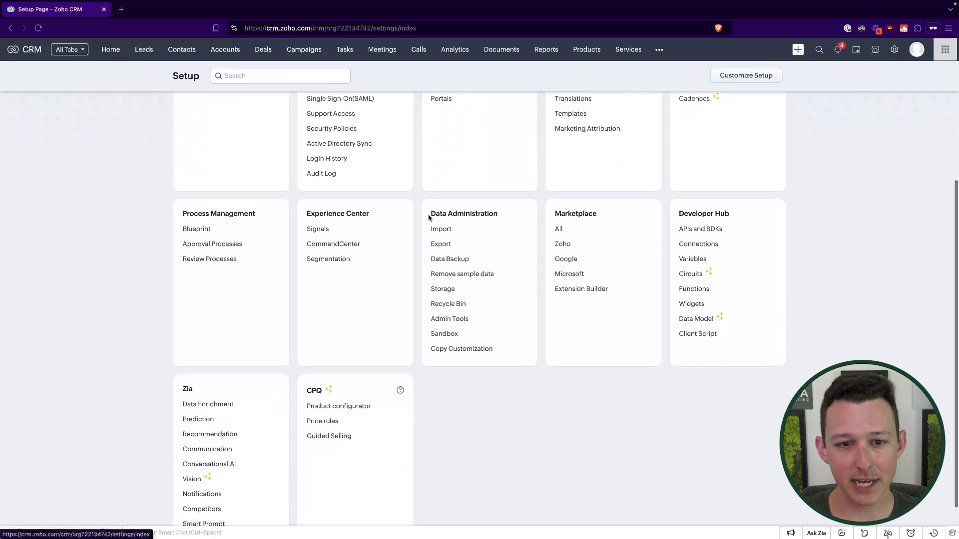
drag(428, 212, 492, 216)
click(465, 432)
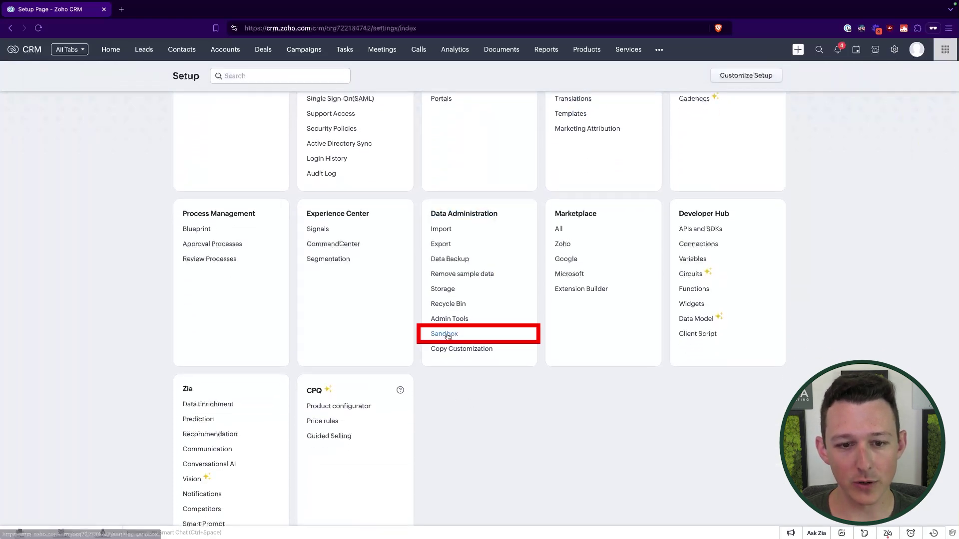
click(448, 335)
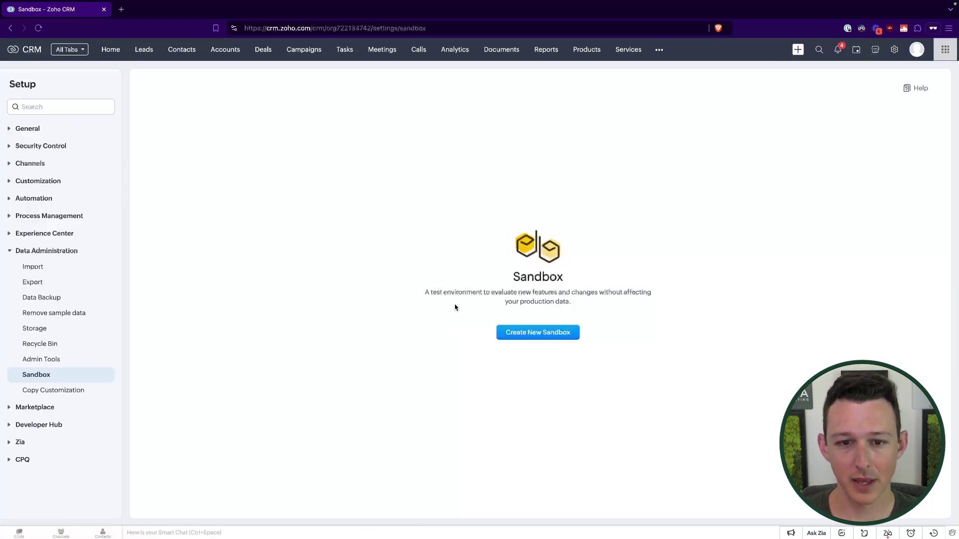
drag(427, 295, 605, 308)
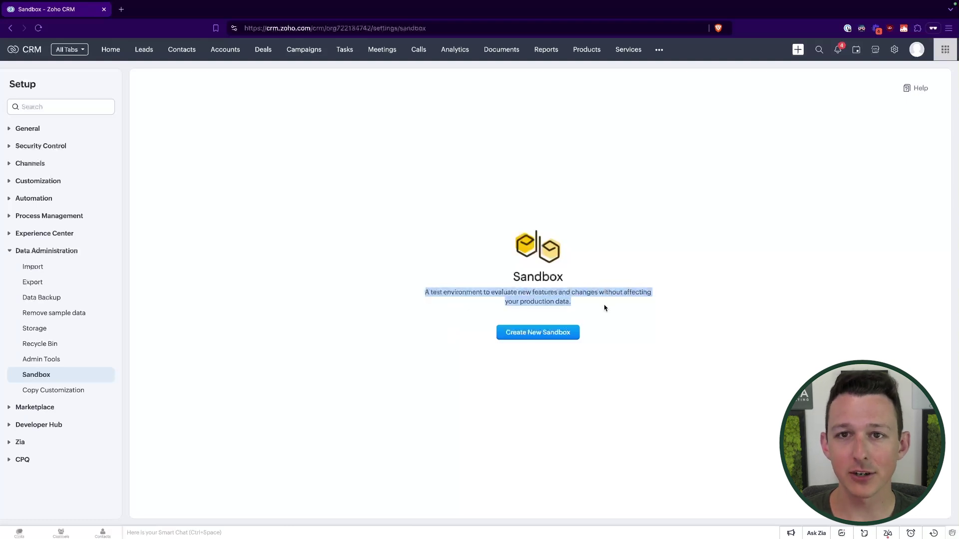
click(605, 309)
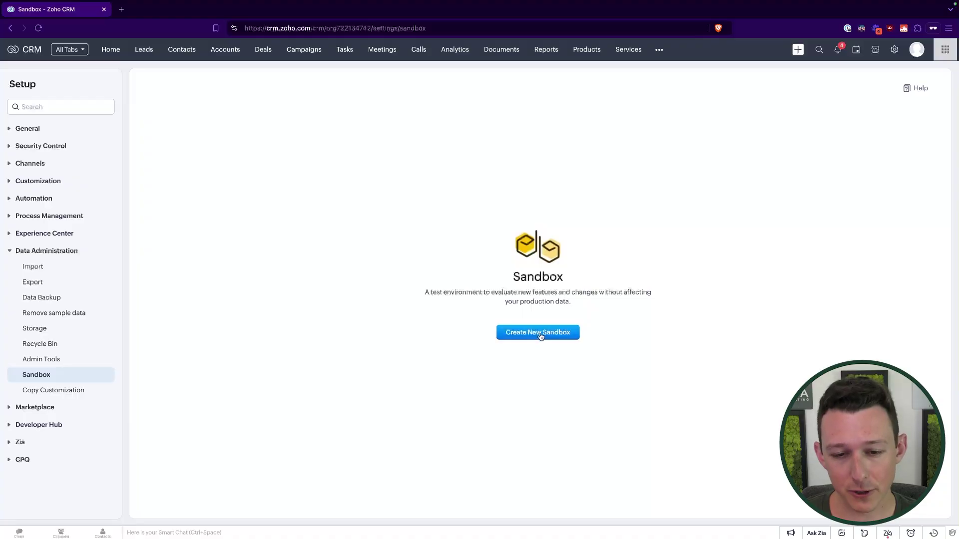
- Start a new sandbox named ExampleSandbox with the description 'For Video recording'
click(540, 337)
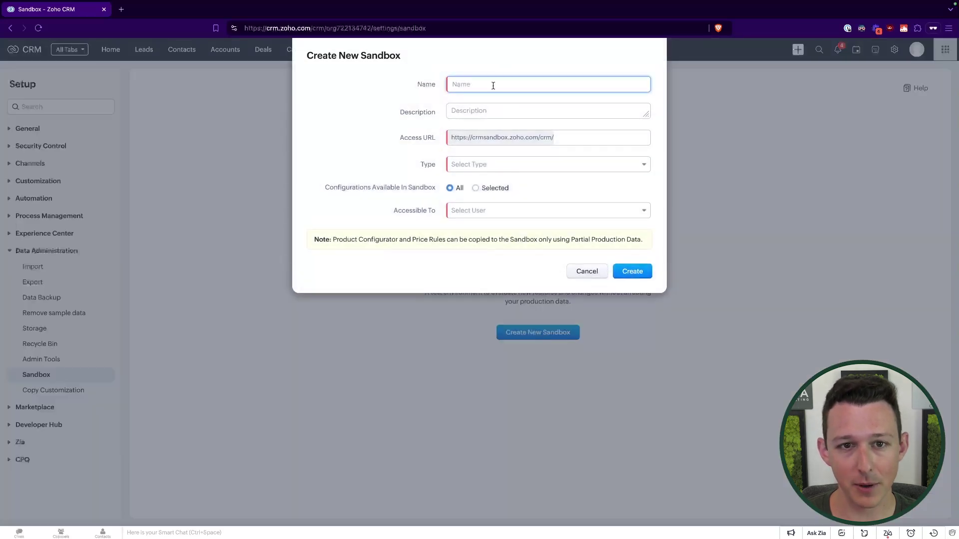
text(Example)
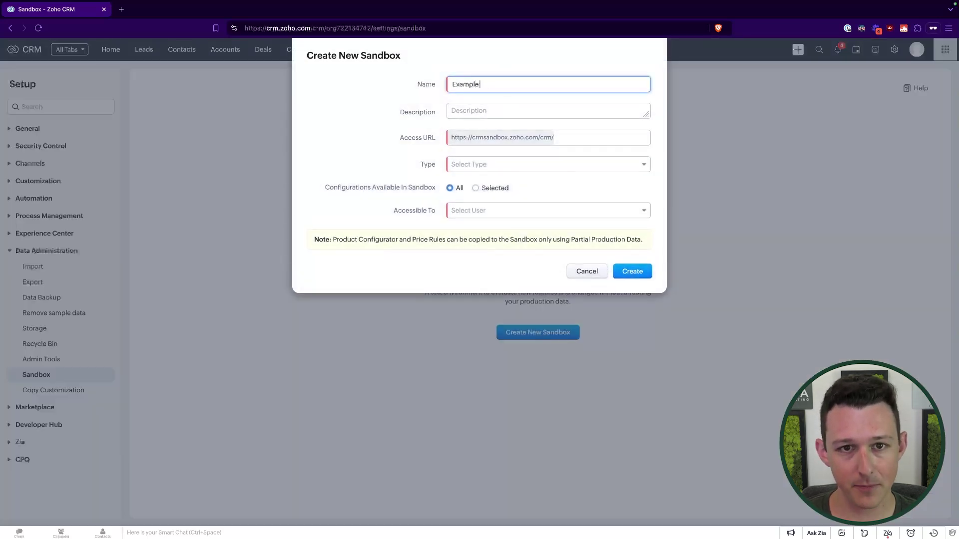
text(Sandbox)
key(Tab)
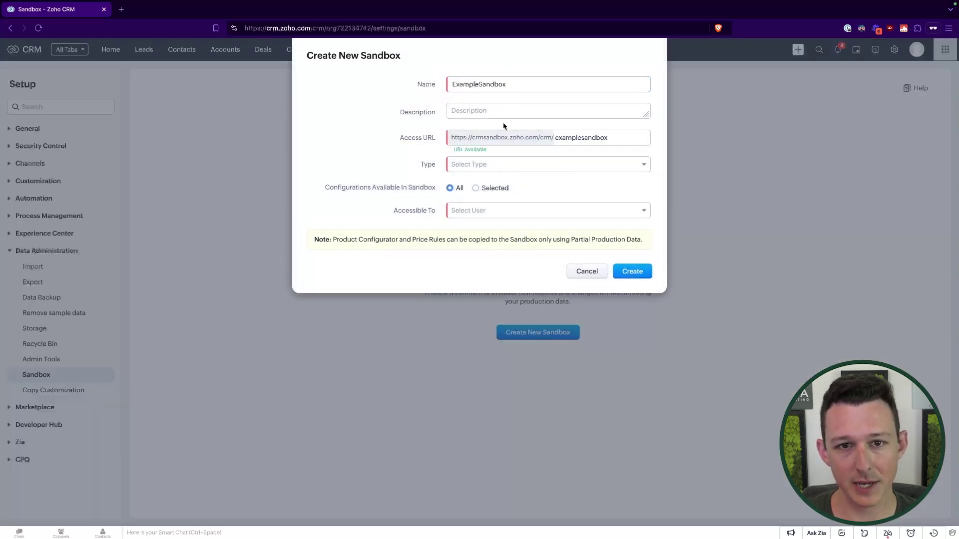
click(515, 110)
text(For Video recording)
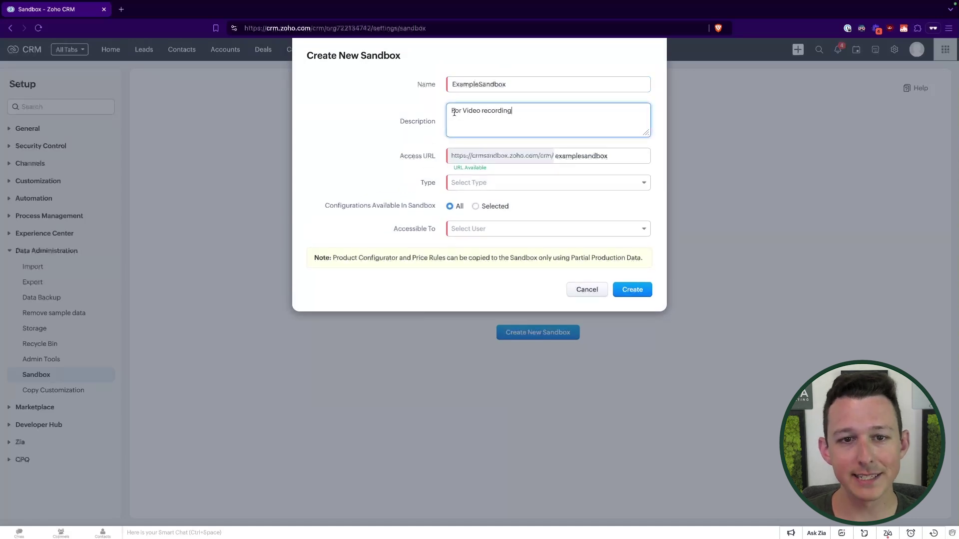
drag(454, 112, 543, 111)
click(354, 117)
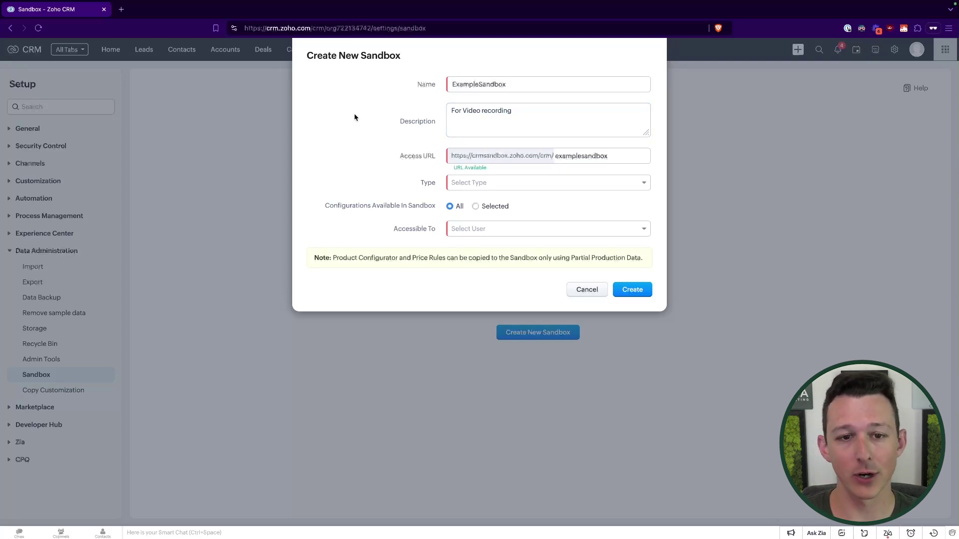
- Set the sandbox type to Configuration
click(484, 182)
click(480, 200)
click(485, 189)
click(487, 200)
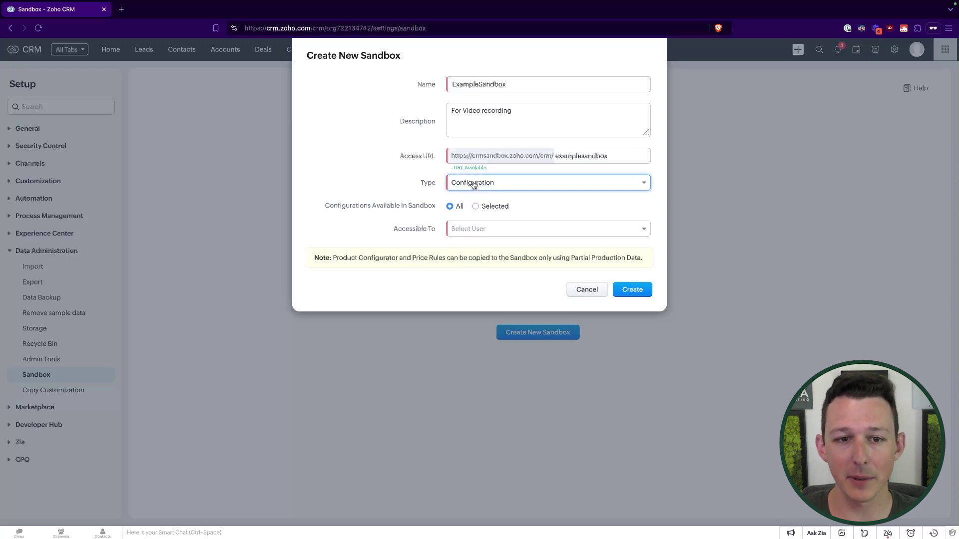
- Change the type to Configuration and Data, keeping Sample Data instead of partial production data
click(474, 184)
click(473, 214)
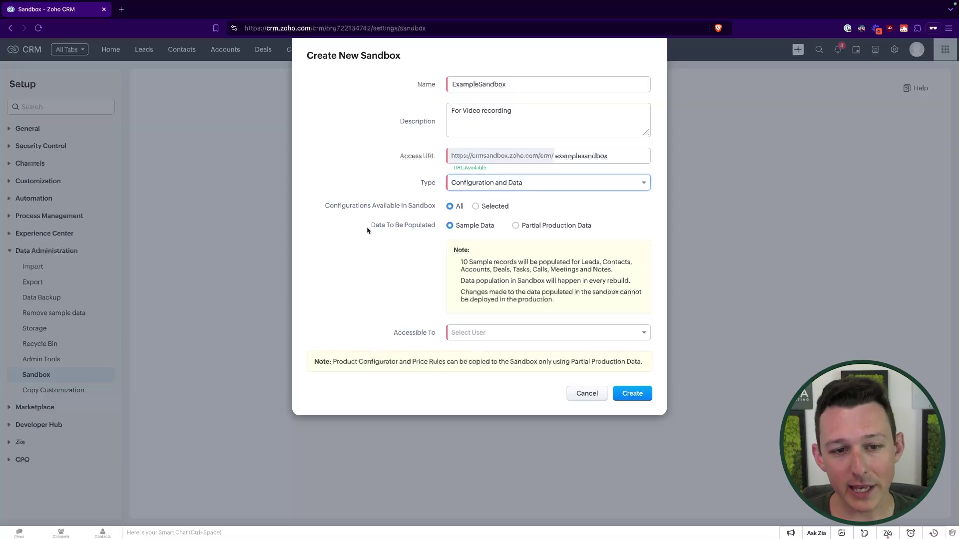
drag(368, 226, 429, 228)
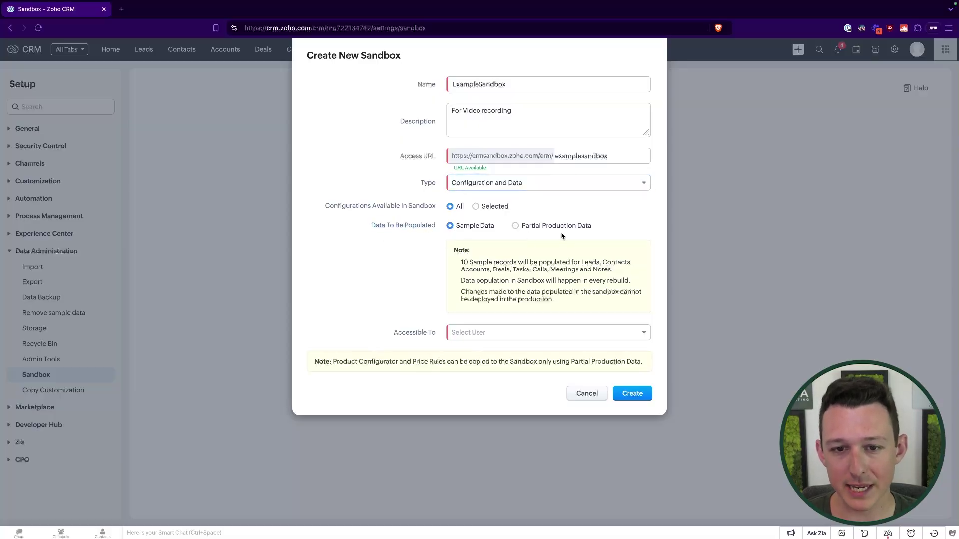
click(515, 225)
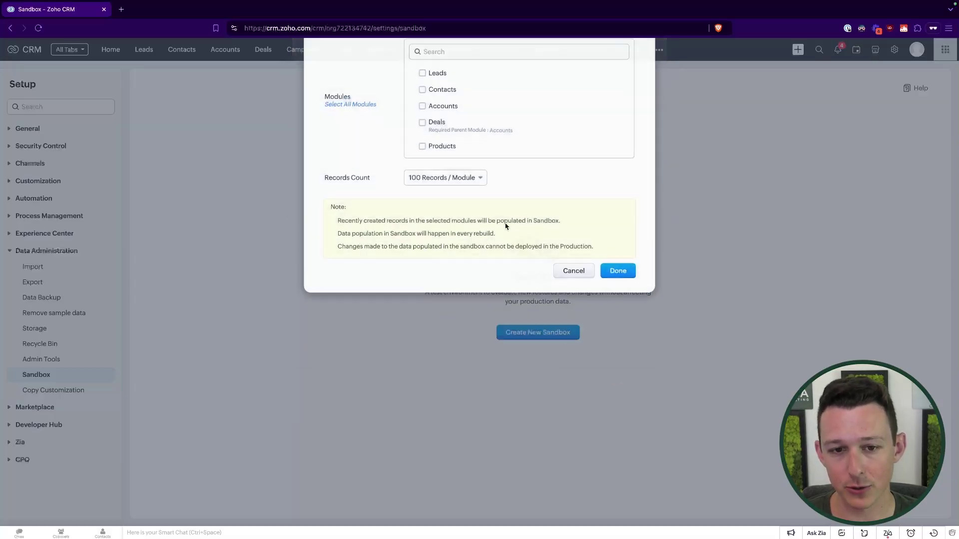
click(423, 106)
click(425, 122)
scroll(440, 137, down, 2)
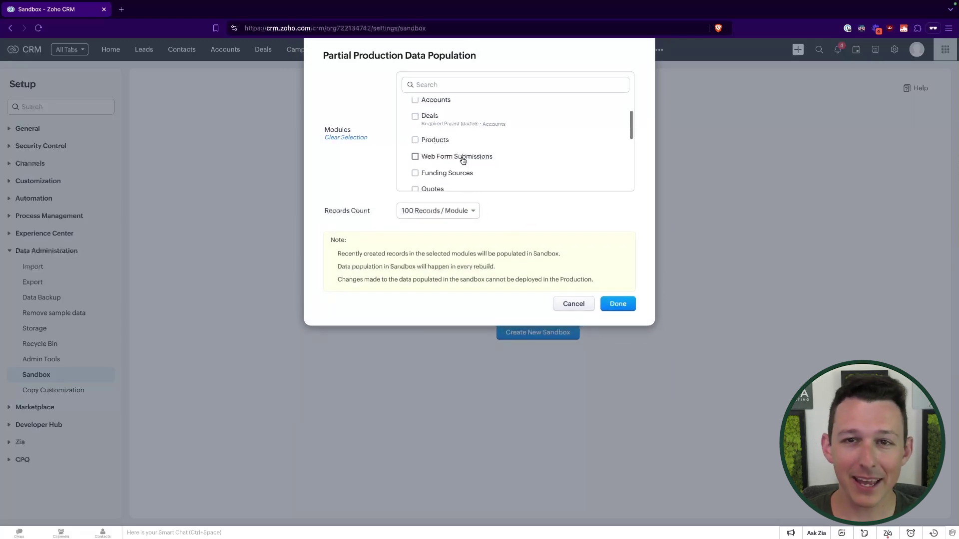
click(567, 303)
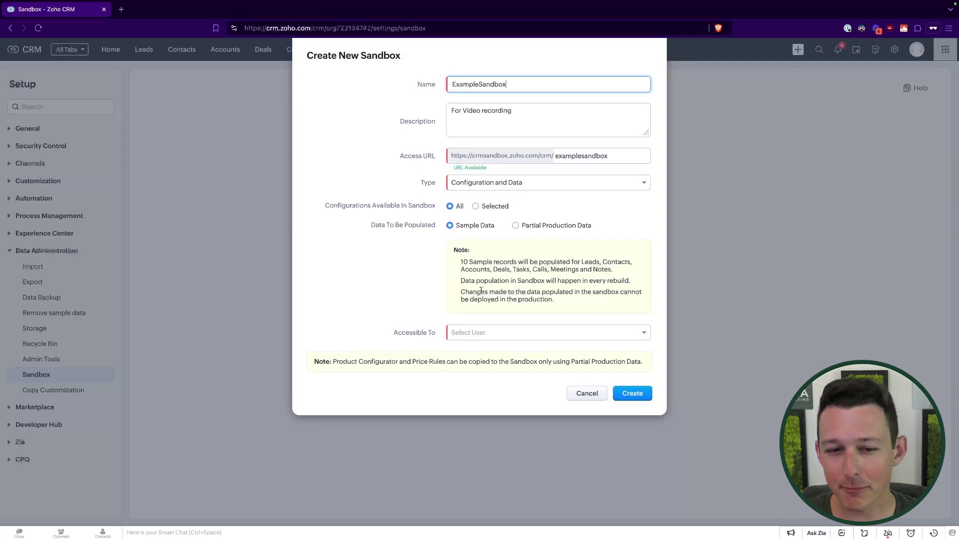
- Give both the admin and the regular user access to the sandbox
click(487, 334)
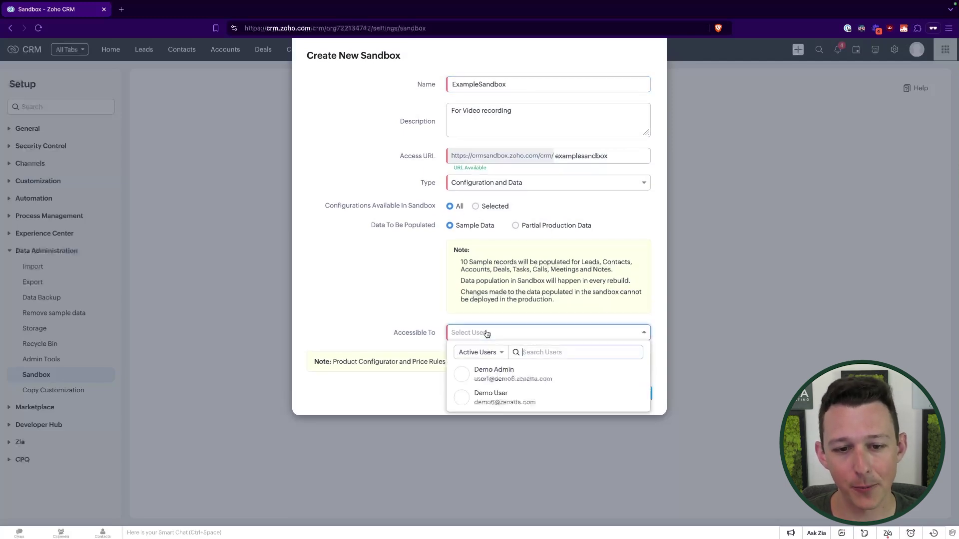
click(503, 401)
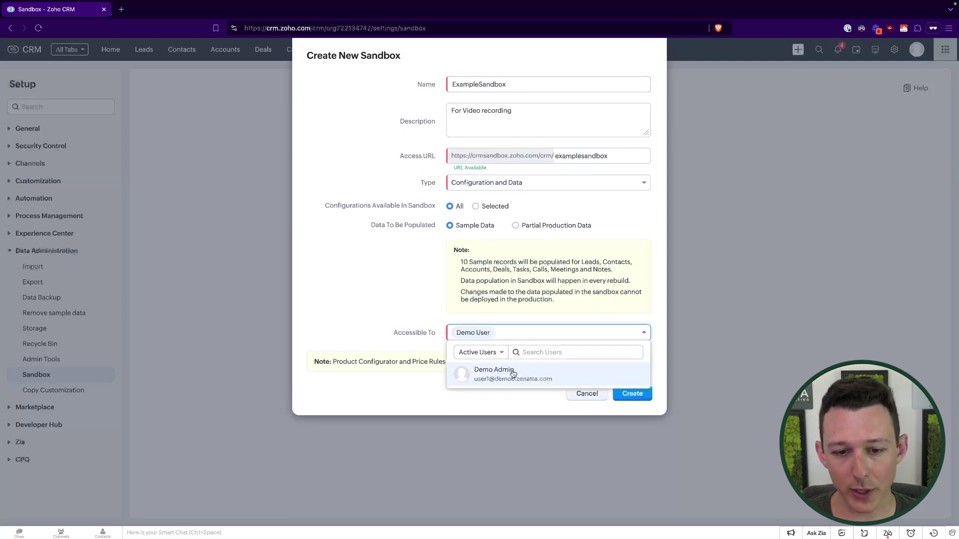
click(502, 383)
click(553, 334)
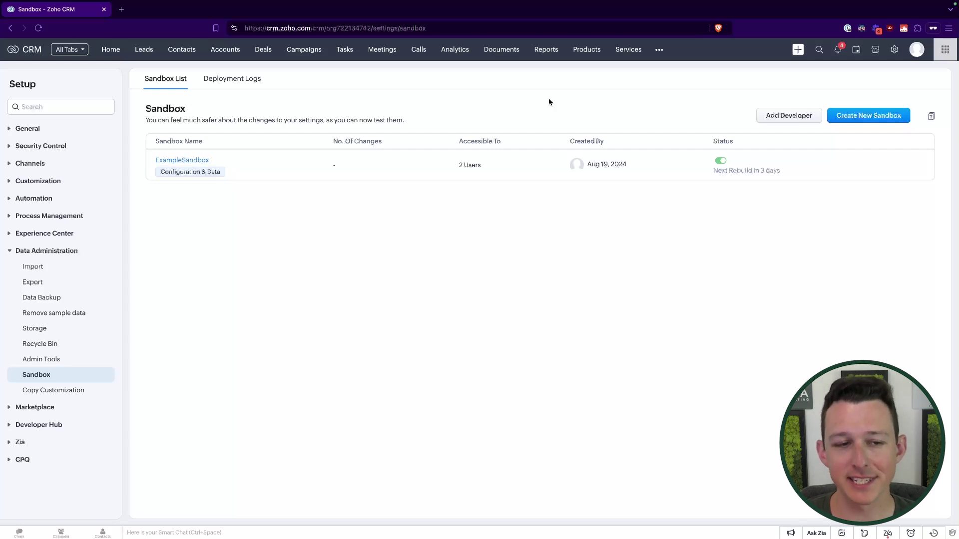
mouse_move(190, 160)
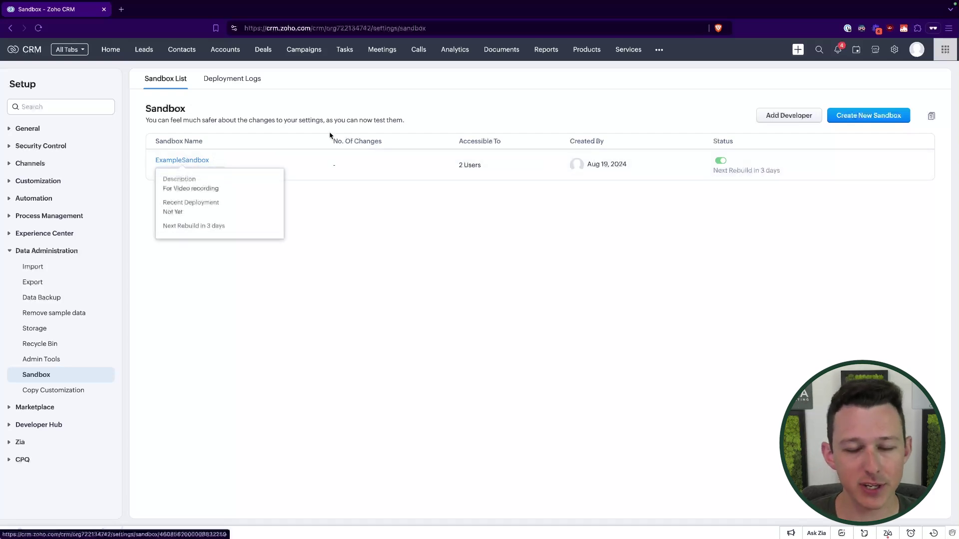
click(217, 161)
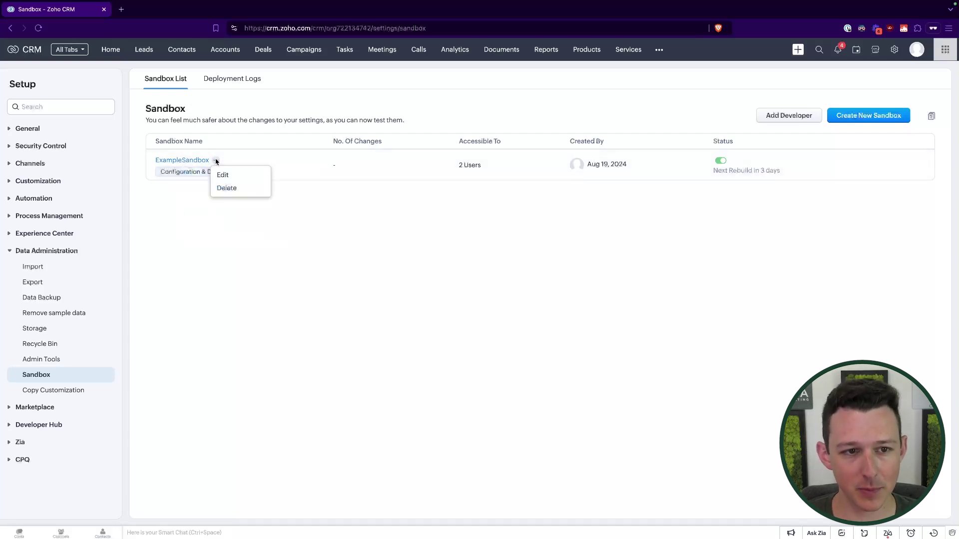
click(358, 196)
click(216, 161)
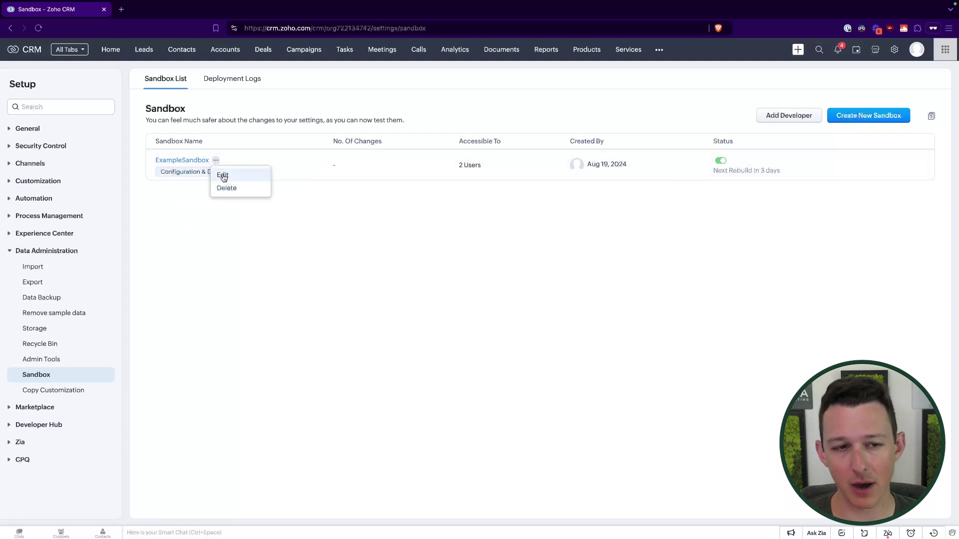
click(222, 175)
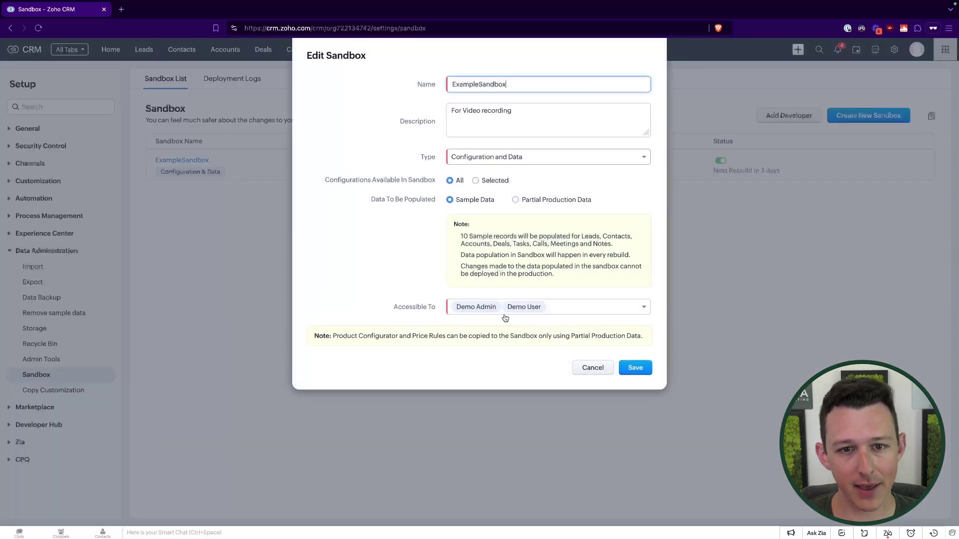
click(584, 368)
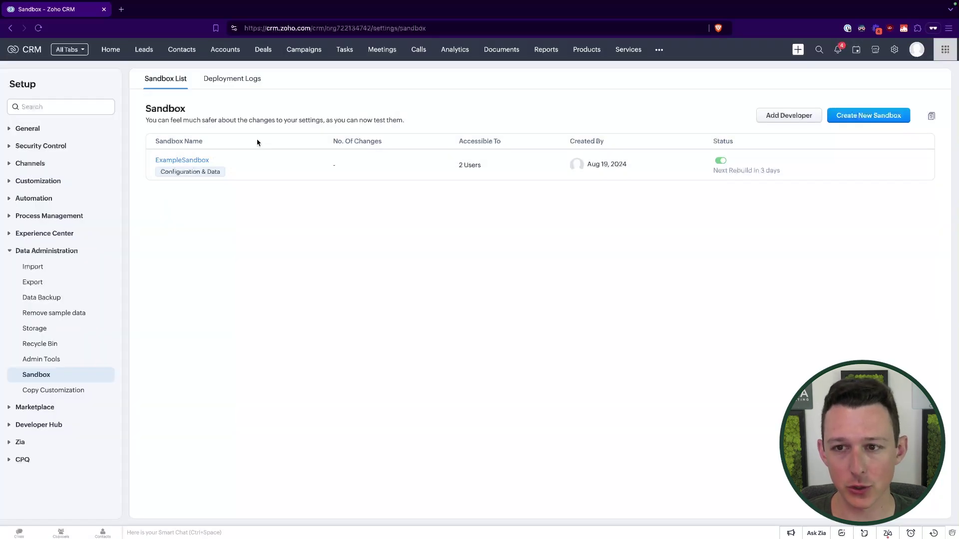
mouse_move(237, 178)
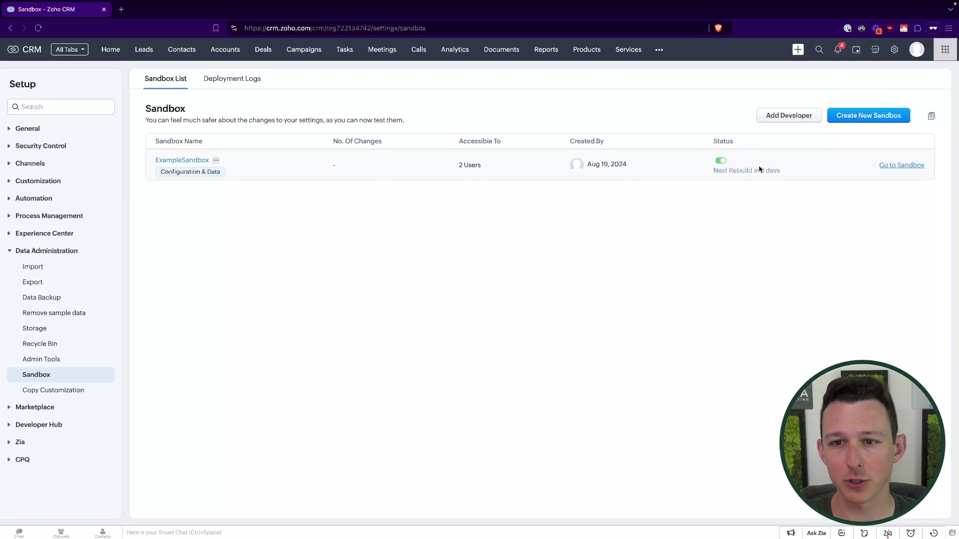
drag(717, 180, 793, 176)
click(670, 119)
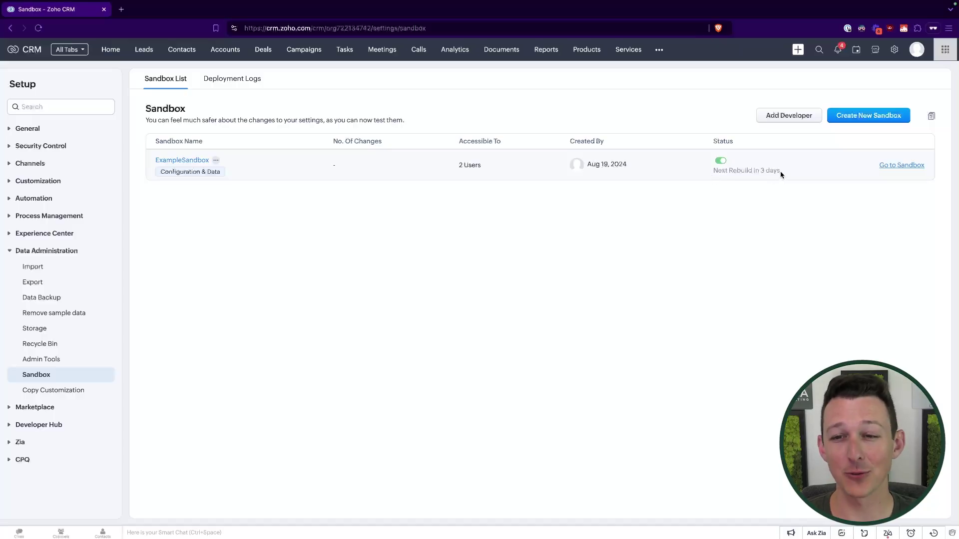
- Open ExampleSandbox's details and review its empty Change Set List
click(187, 162)
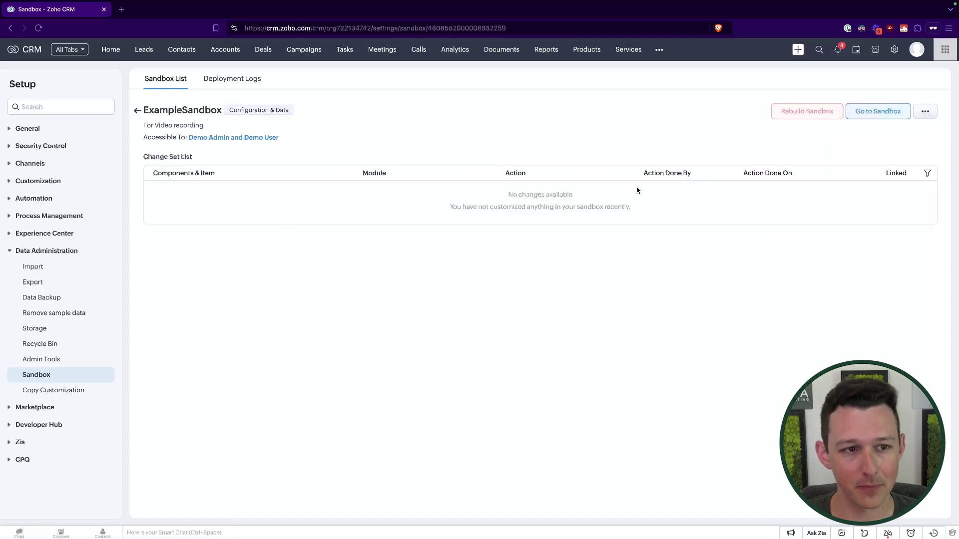
drag(140, 149, 472, 166)
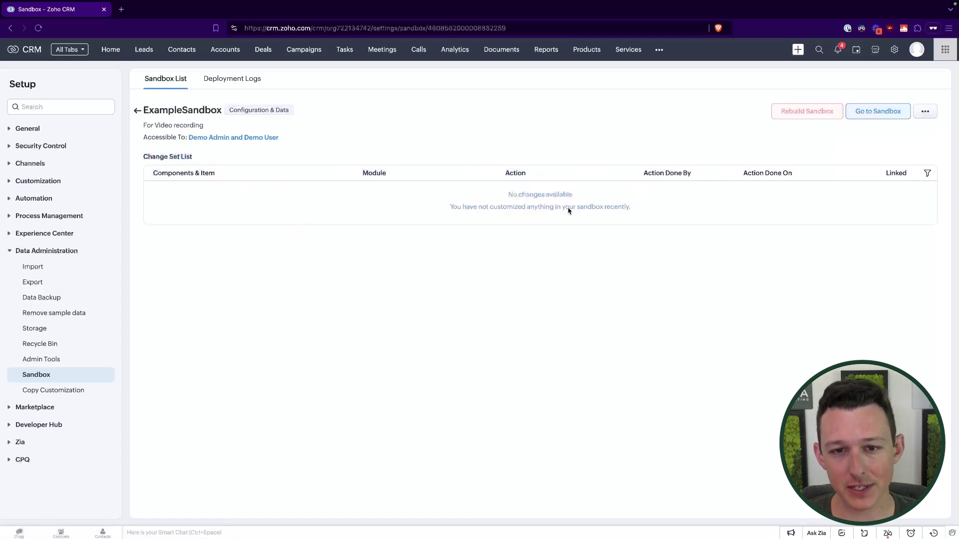
drag(560, 189, 482, 152)
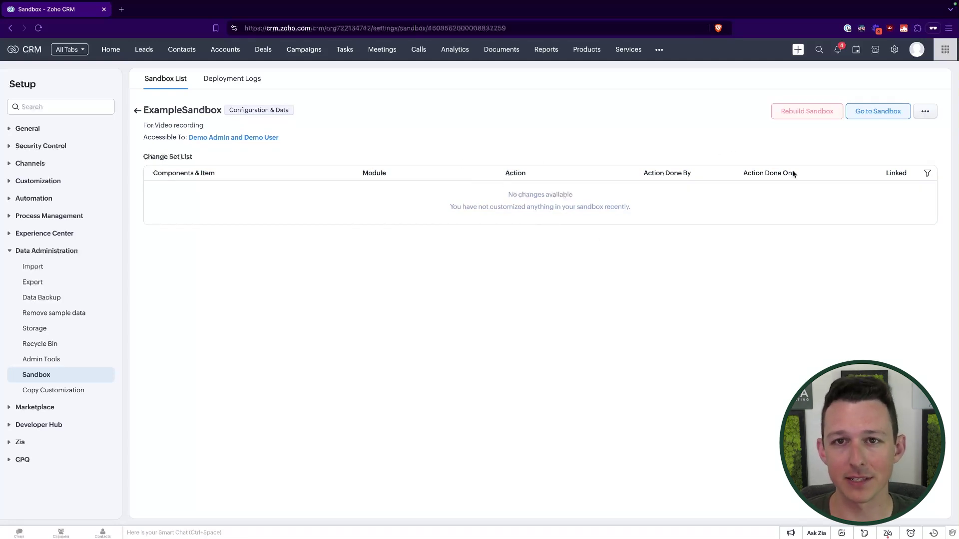
- Open ExampleSandbox in a new tab, browse a sample contact, then go to its Setup page
click(879, 112)
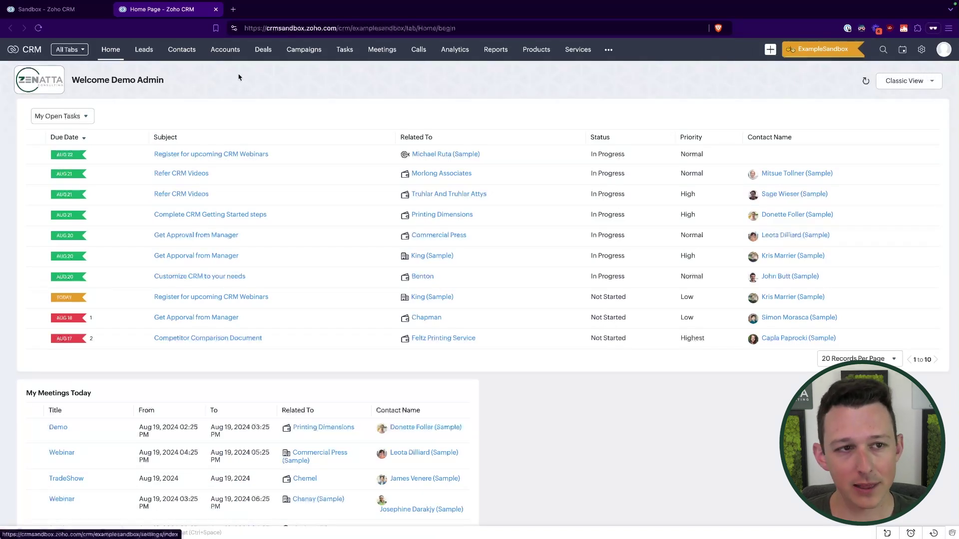
click(172, 50)
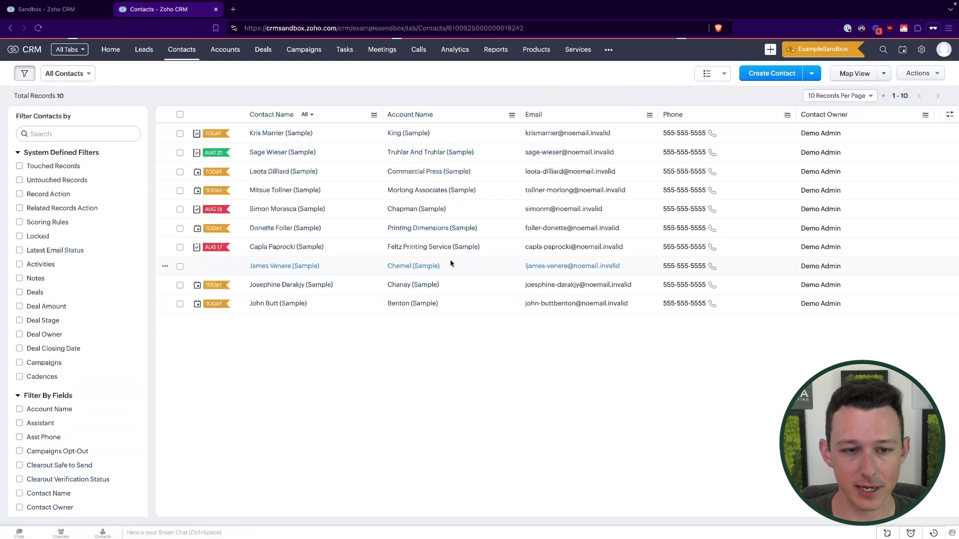
scroll(451, 263, down, 1)
scroll(451, 263, down, 4)
scroll(451, 263, up, 2)
scroll(451, 263, up, 3)
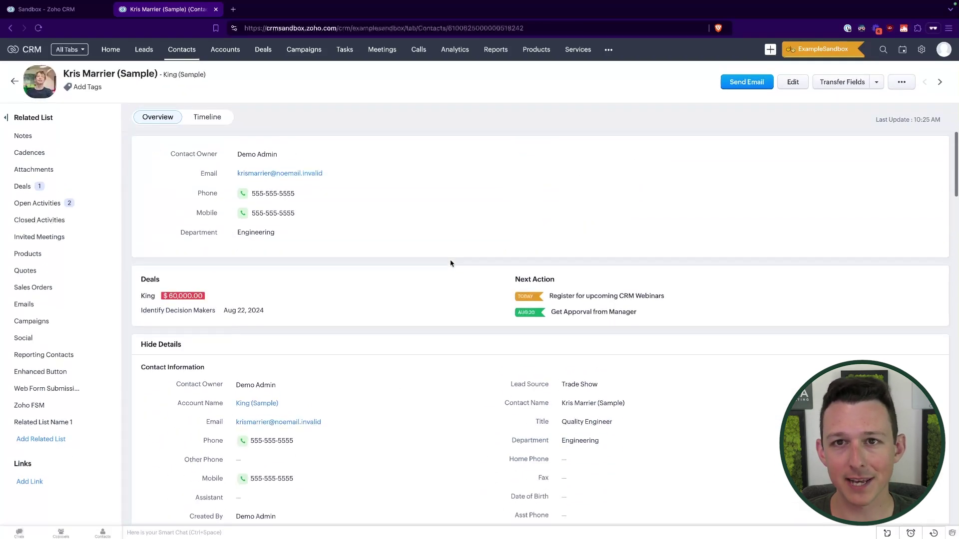
click(922, 51)
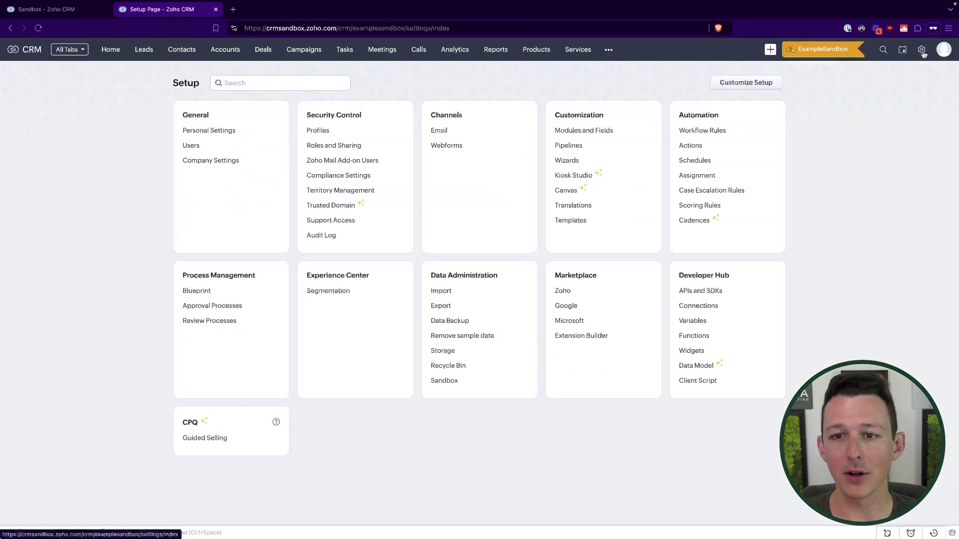
- Add a date field named Anniversary Date to the Contacts Standard layout and save the layout
click(594, 132)
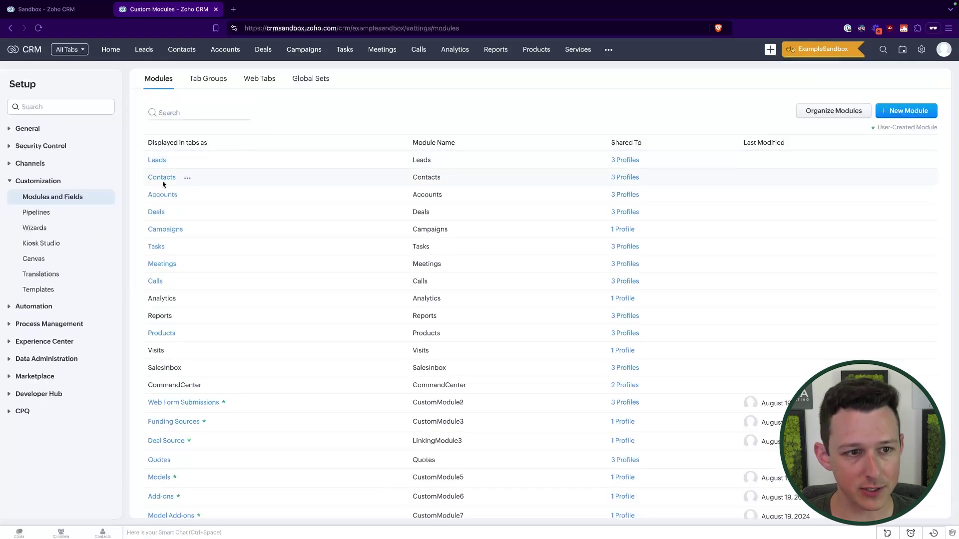
click(162, 180)
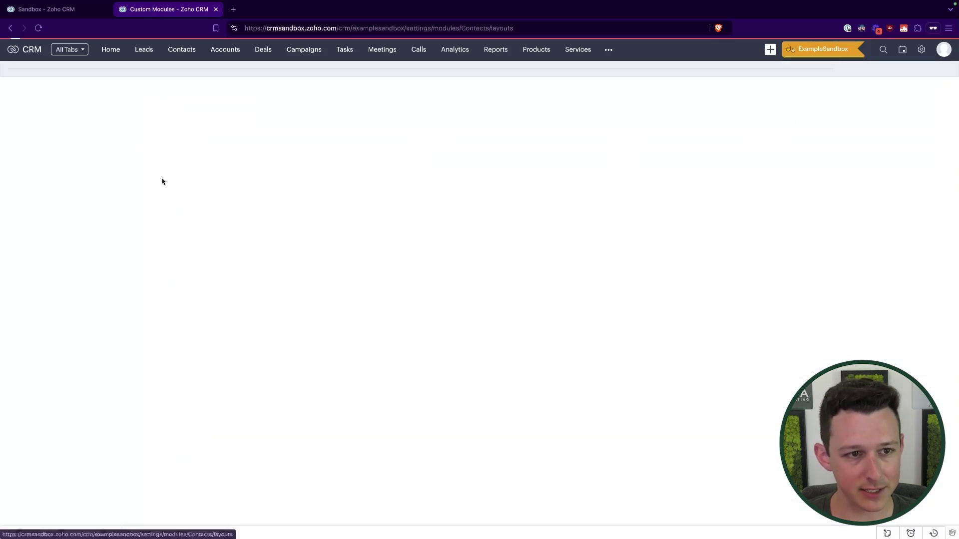
click(163, 203)
drag(45, 142, 340, 295)
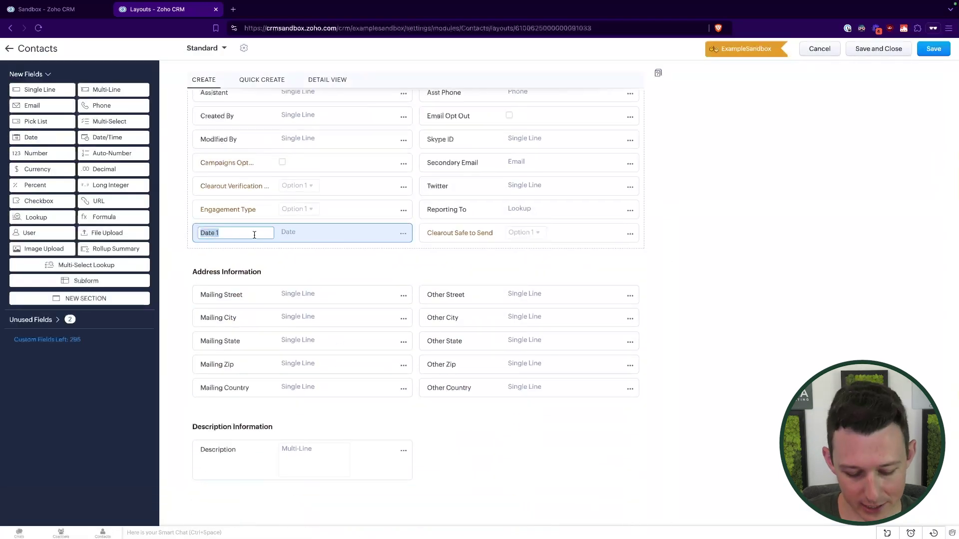
text(Anniversary Date)
key(Return)
click(876, 47)
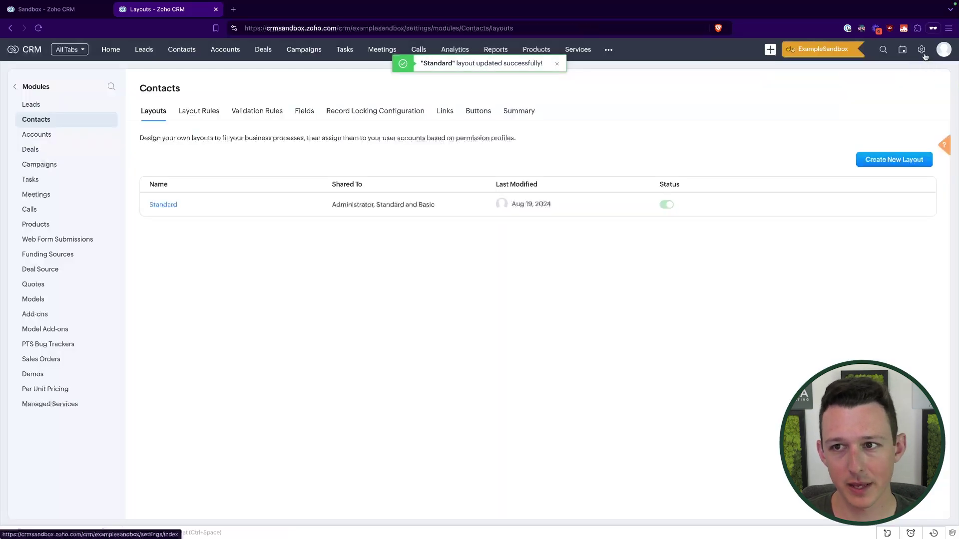
click(922, 49)
- Create a new Contacts workflow rule named Anniversary Reminder
click(711, 131)
click(866, 159)
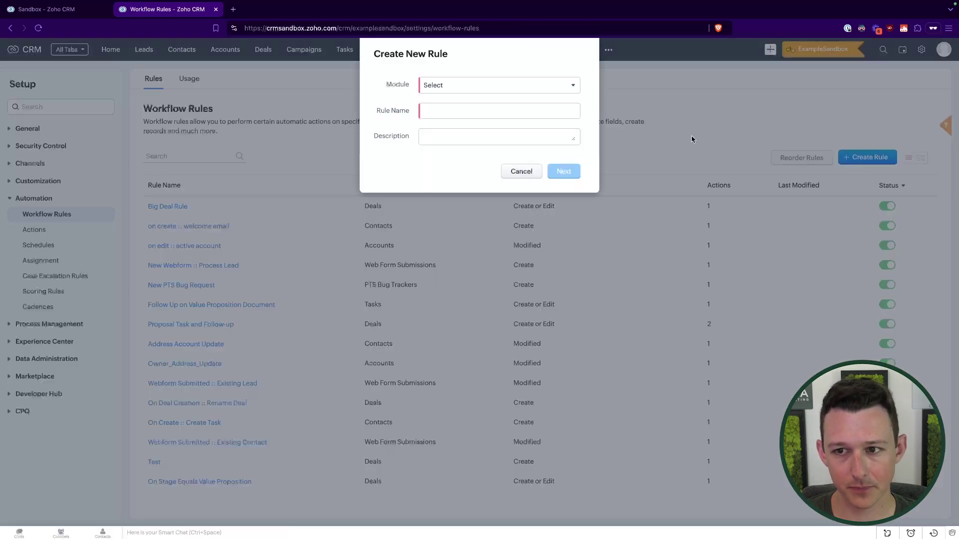
click(501, 87)
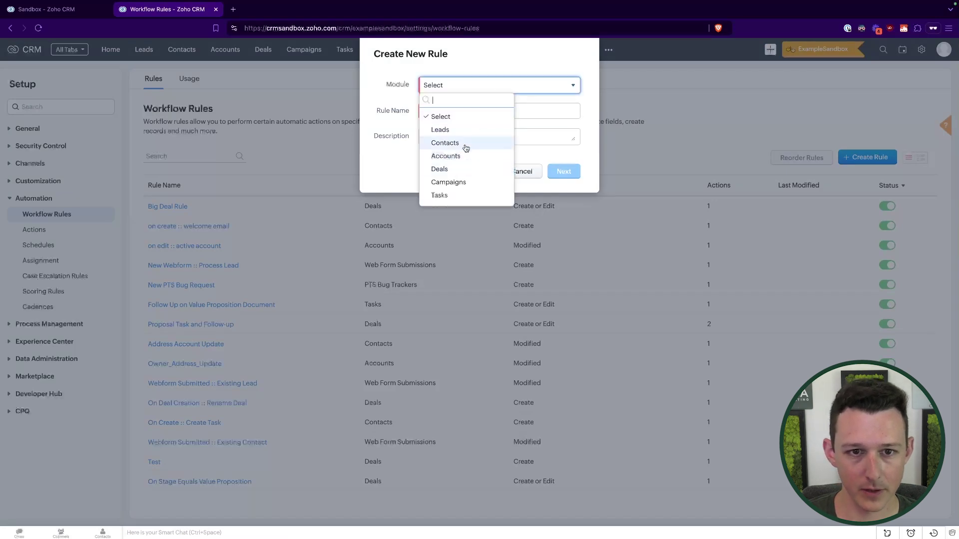
click(464, 144)
click(471, 108)
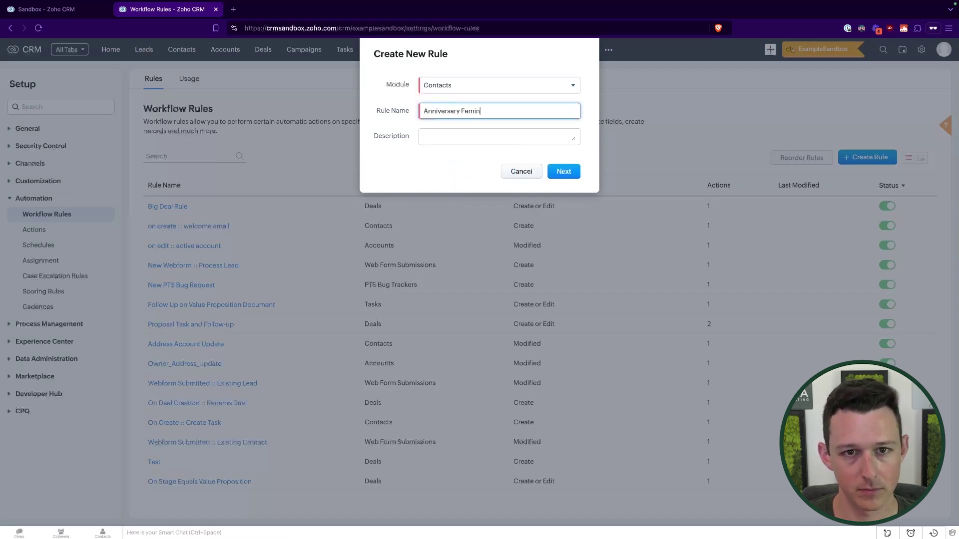
click(560, 170)
- Trigger the rule every year at 08:00 AM on Anniversary Date, applying to all contacts
click(145, 163)
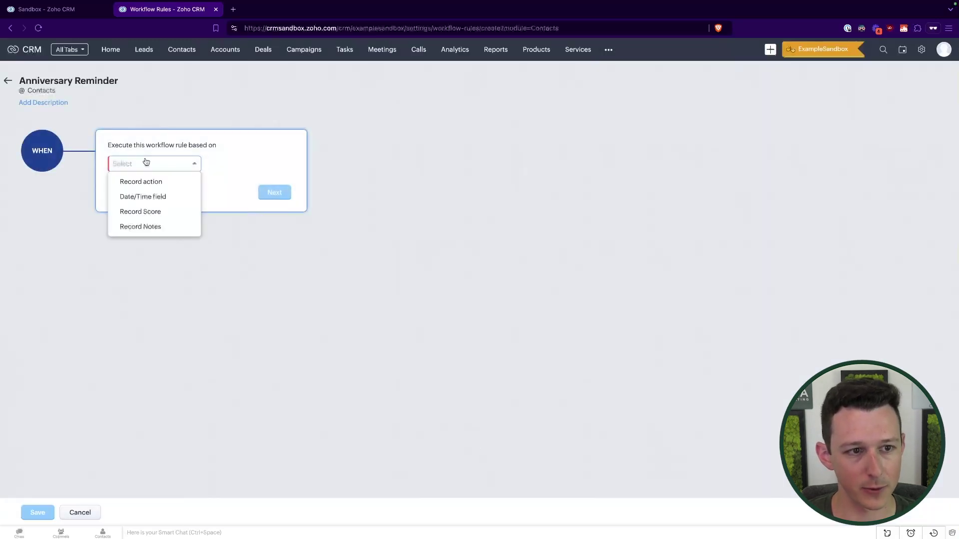
click(144, 197)
click(236, 194)
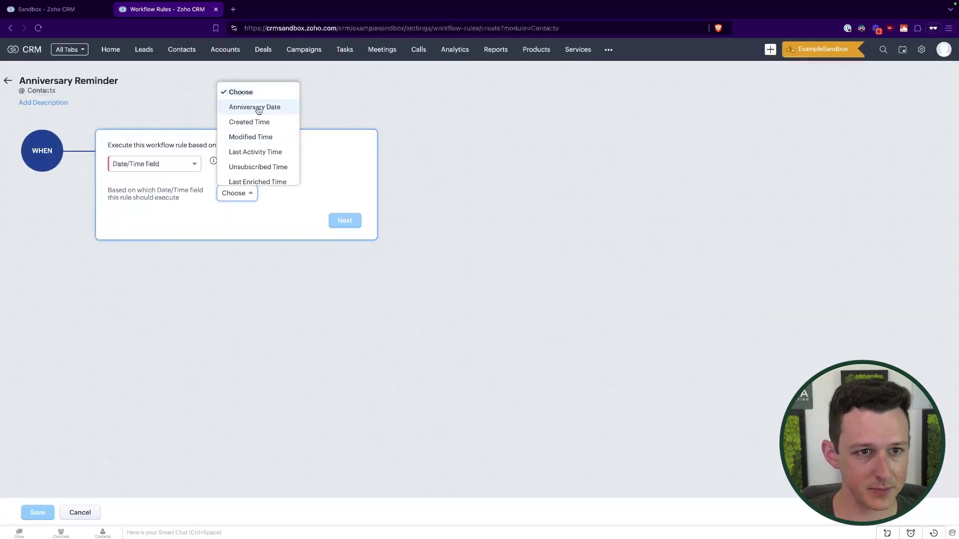
click(256, 106)
click(234, 260)
click(244, 241)
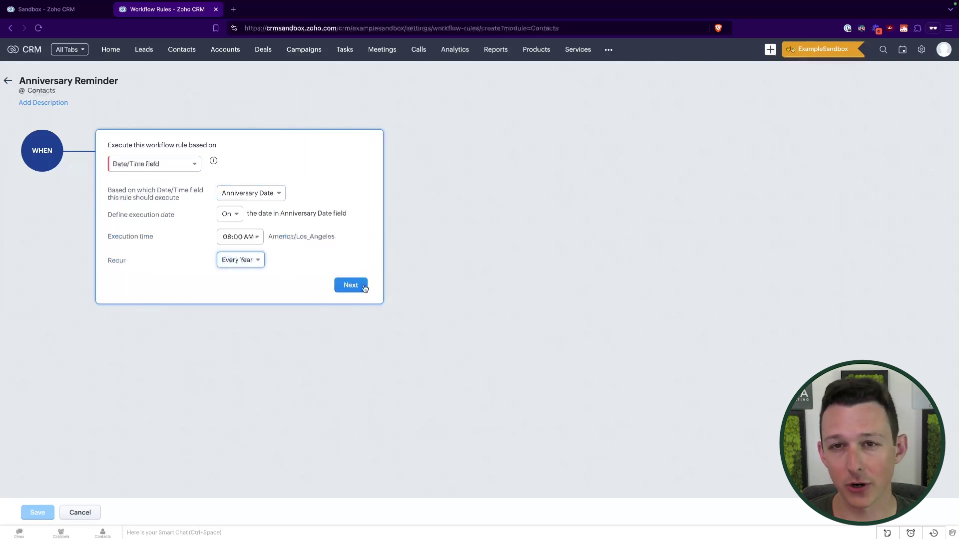
click(364, 289)
click(272, 248)
- Add an Anniversary Reminder email notification sent to the contact's Email and start a new template
click(457, 268)
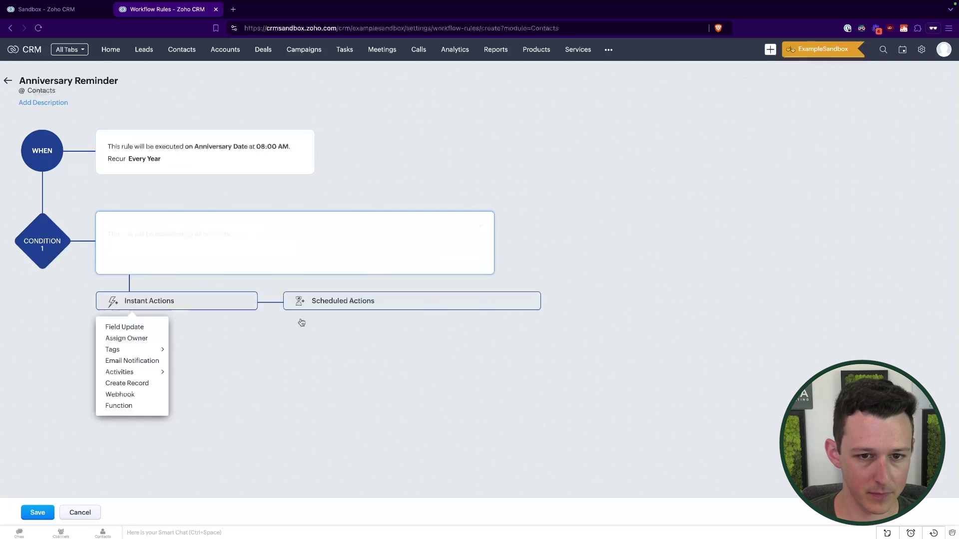
click(143, 361)
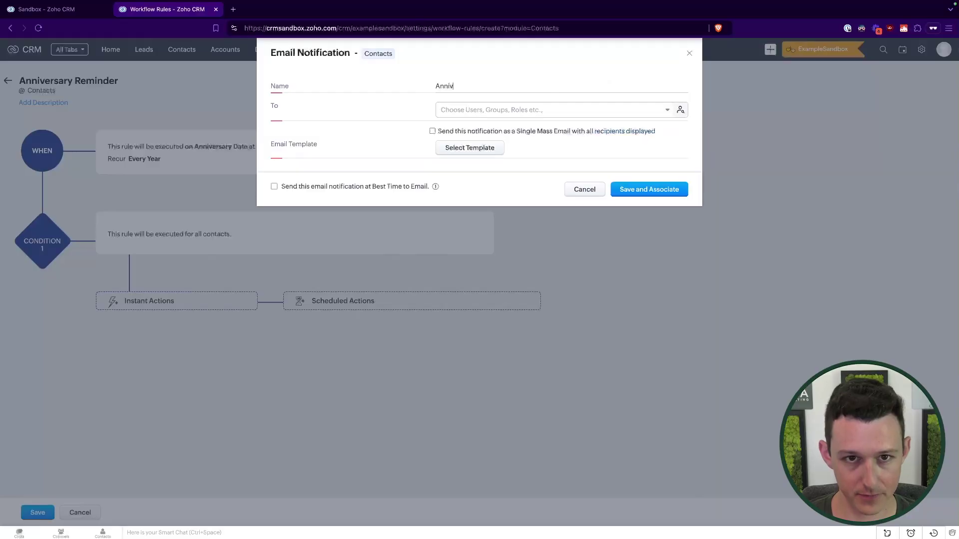
text(rsary Reminder)
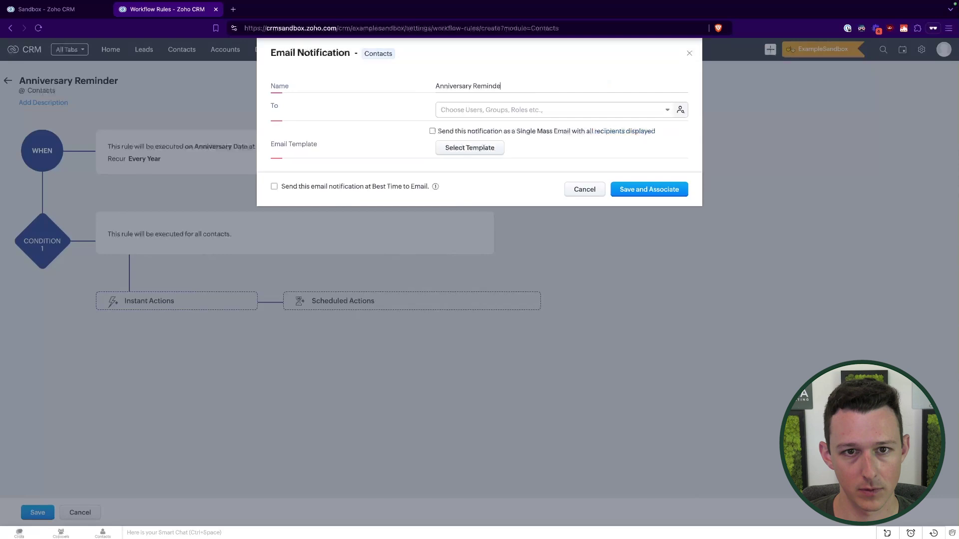
click(535, 111)
click(503, 151)
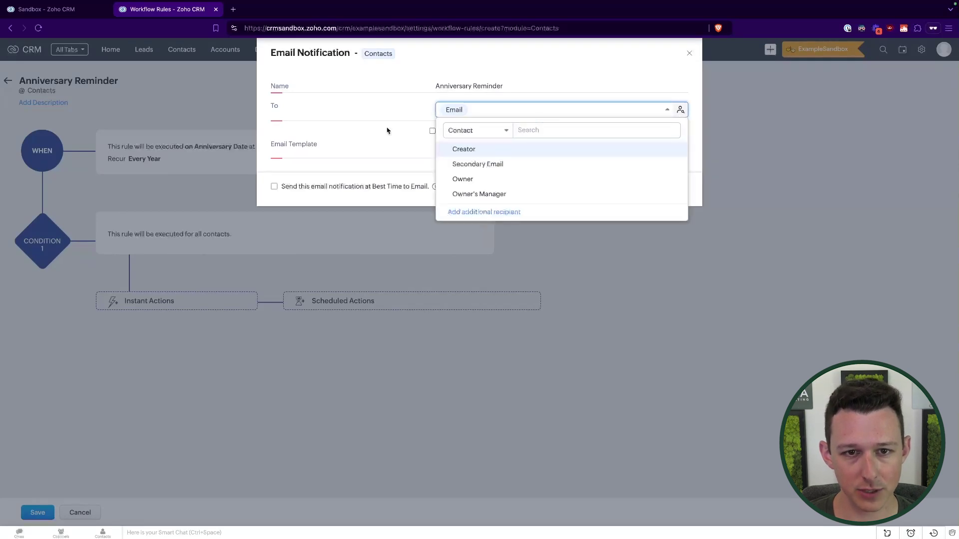
click(384, 130)
click(492, 150)
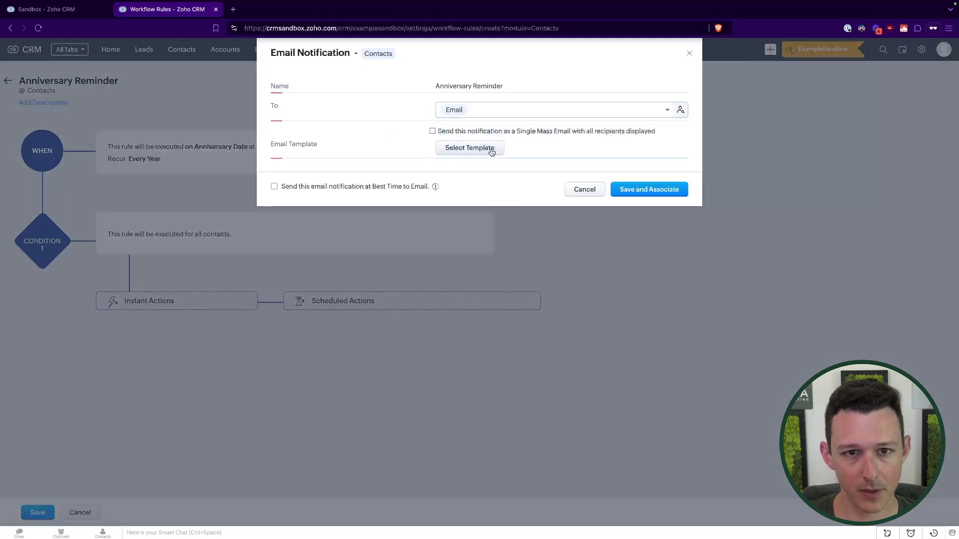
click(628, 78)
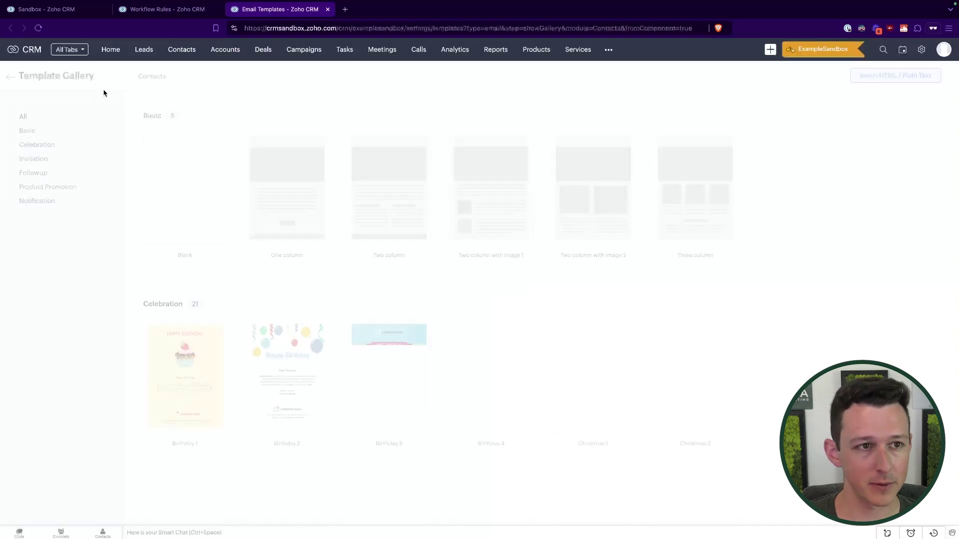
- Save a plain-text 'Happy Anniversary!' template named Anniversary Reminder in Public Email Templates
click(853, 78)
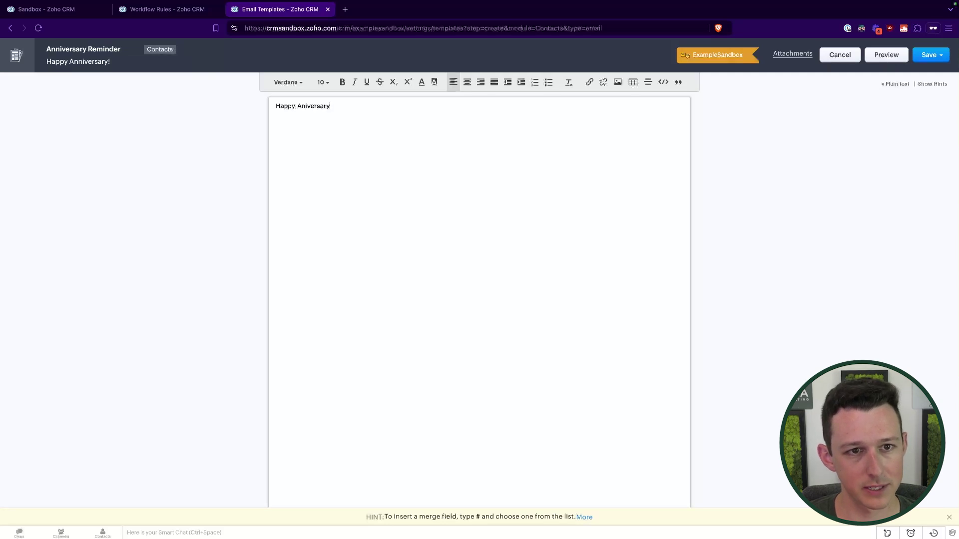
text(n)
click(932, 55)
click(916, 75)
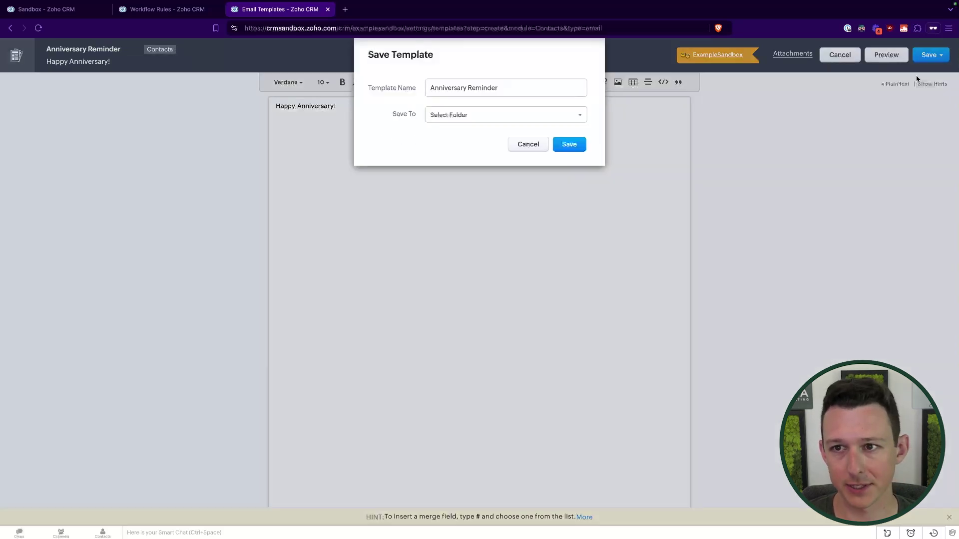
click(564, 116)
click(481, 135)
click(569, 145)
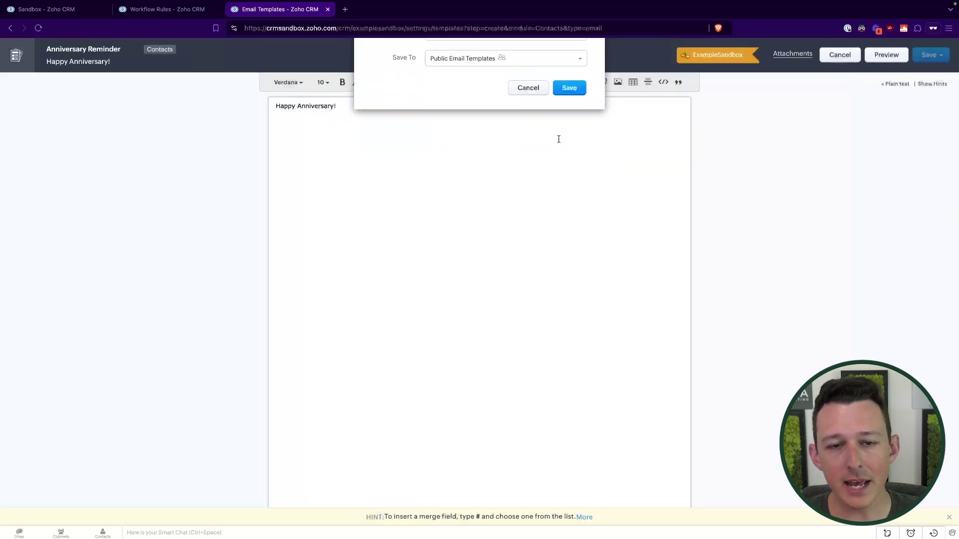
- Attach the Anniversary Reminder template to the email notification and save the workflow rule
click(165, 9)
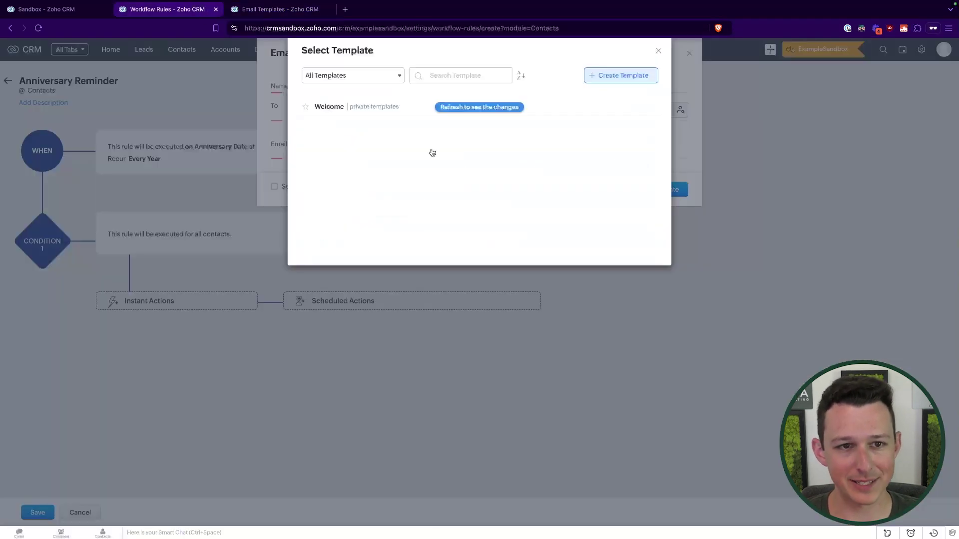
click(509, 108)
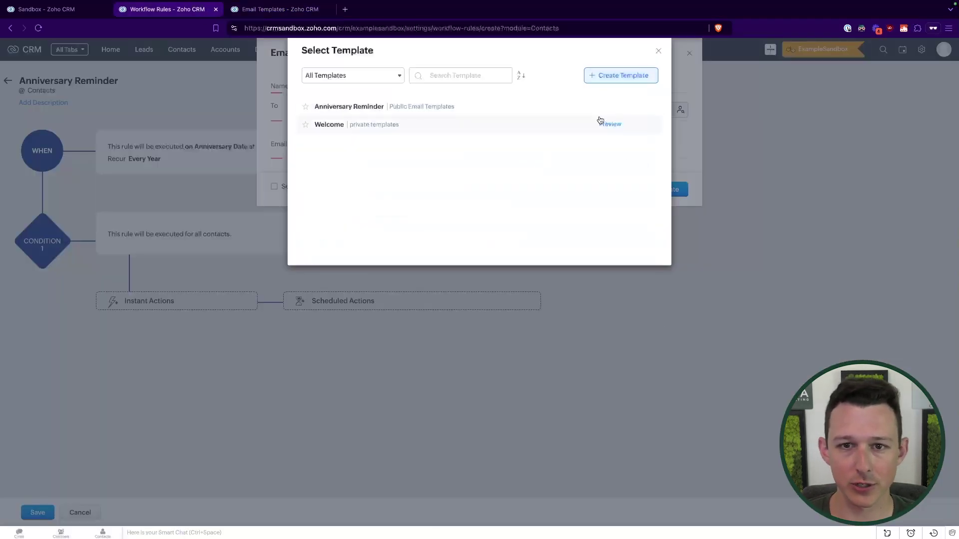
click(353, 107)
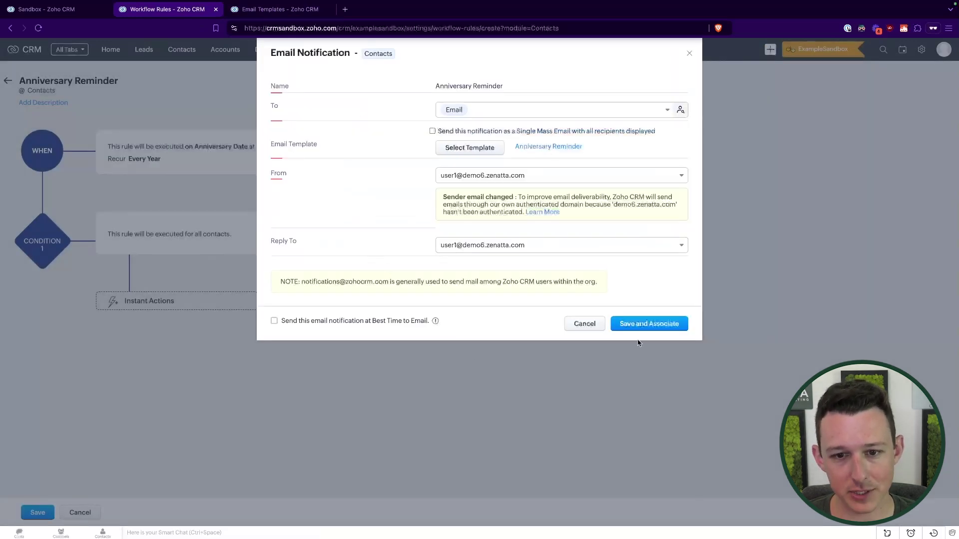
click(643, 326)
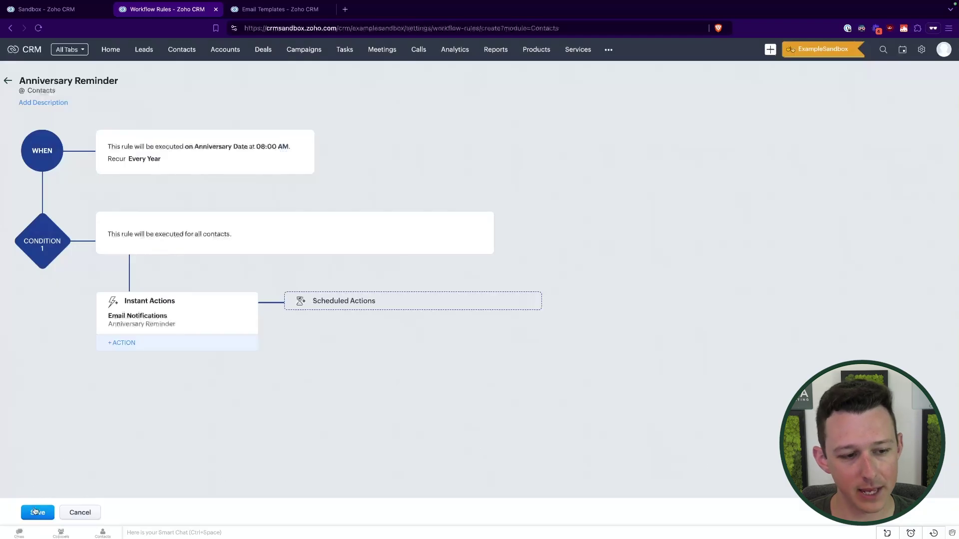
click(36, 512)
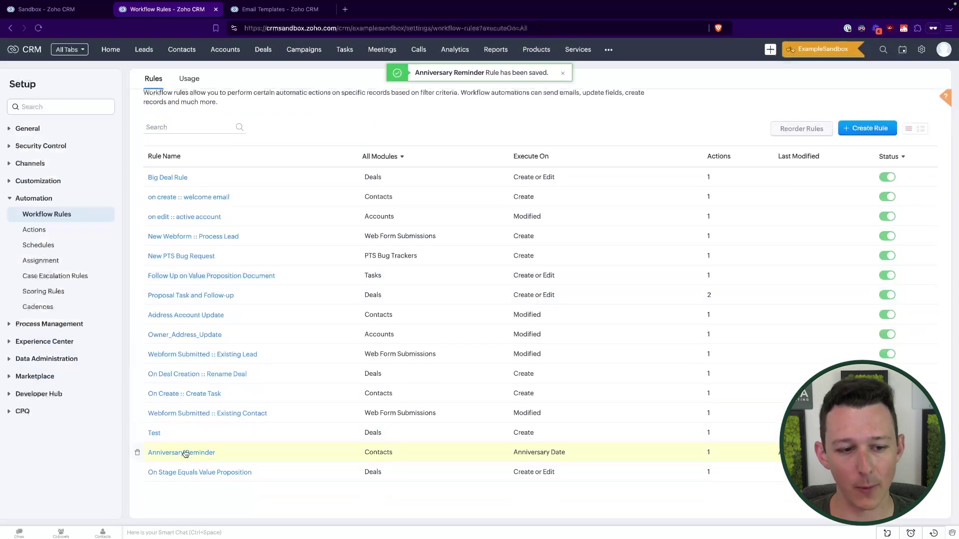
click(185, 453)
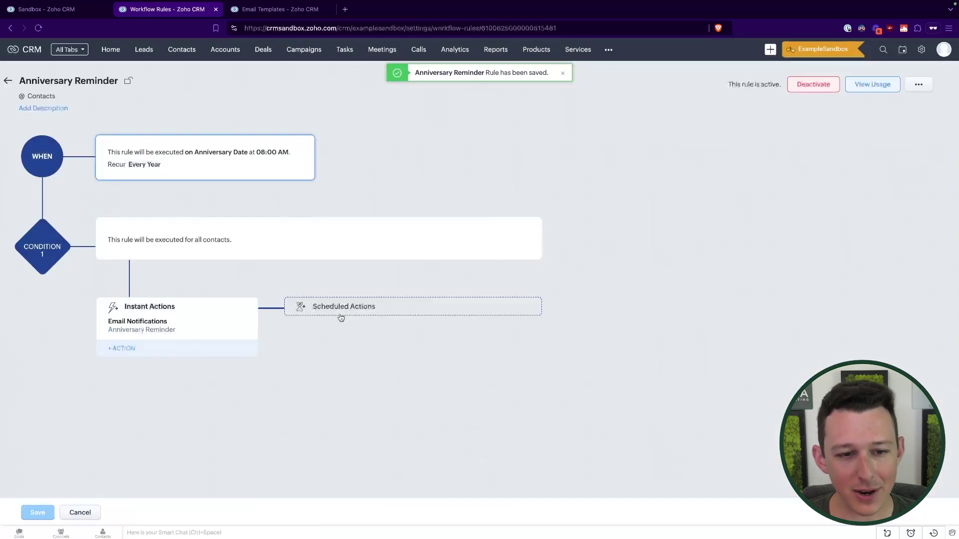
- Schedule the rule's second action to run 1 day after the trigger
click(340, 312)
click(379, 323)
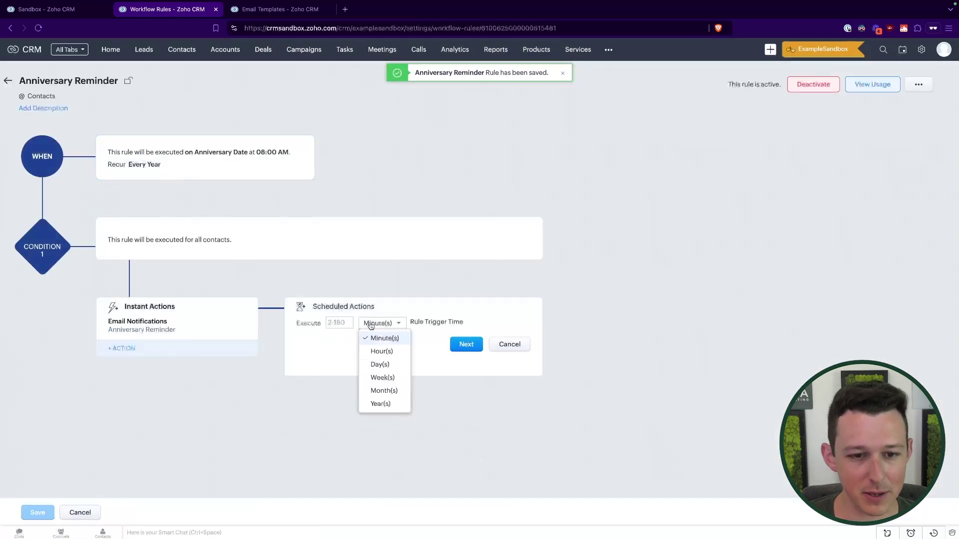
click(381, 363)
text(1)
click(466, 345)
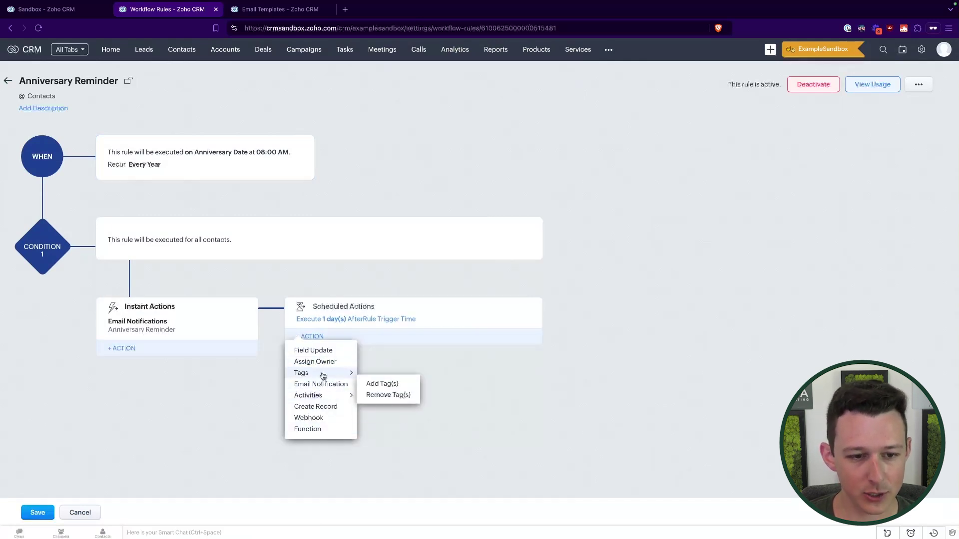
- Choose a Task as the scheduled action and start its subject with 'Anniver'
click(379, 406)
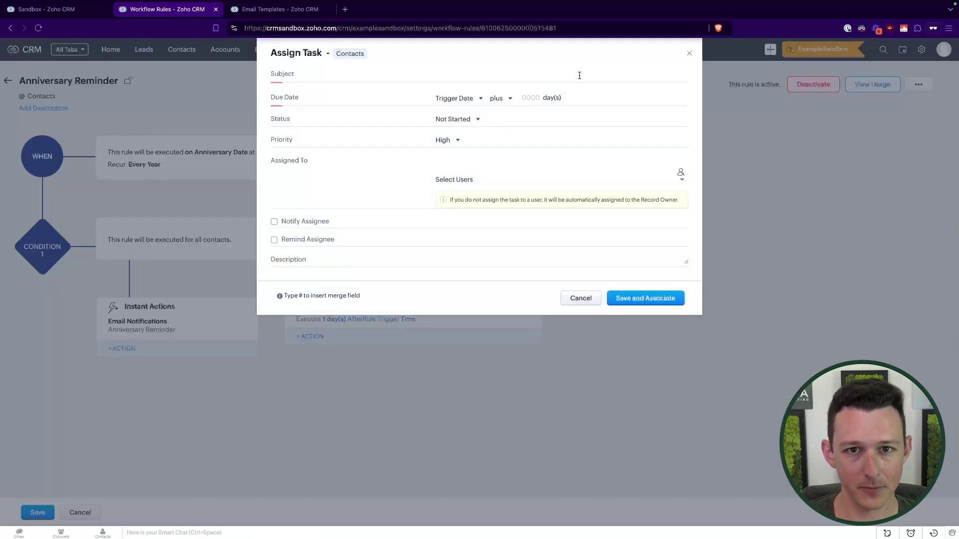
click(578, 75)
text(Anniver)
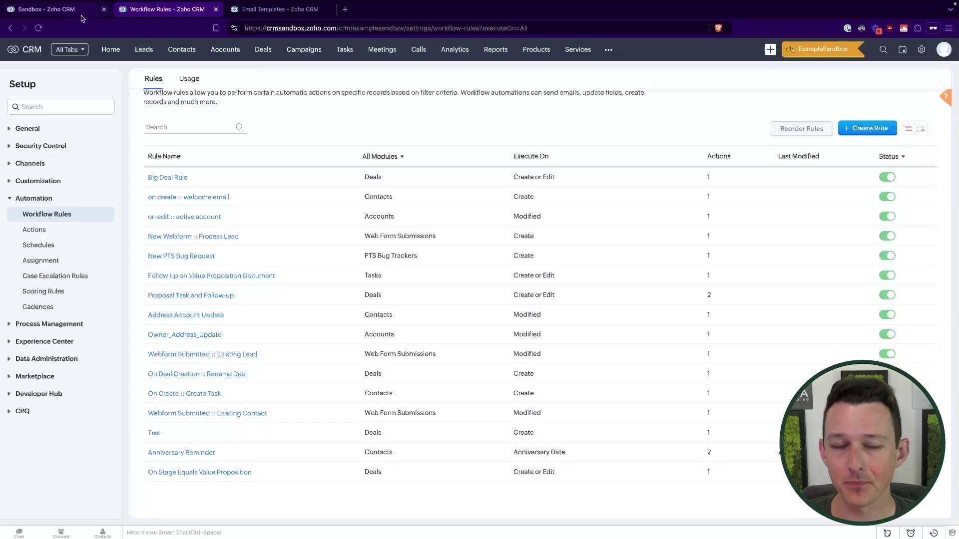
- Reload the ExampleSandbox page so the new anniversary changes appear in the change set
click(83, 17)
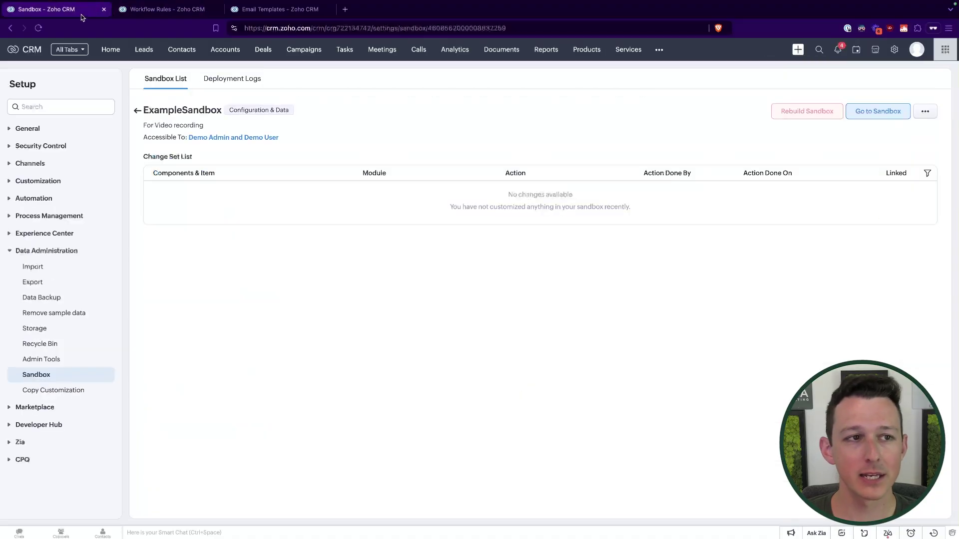
click(41, 30)
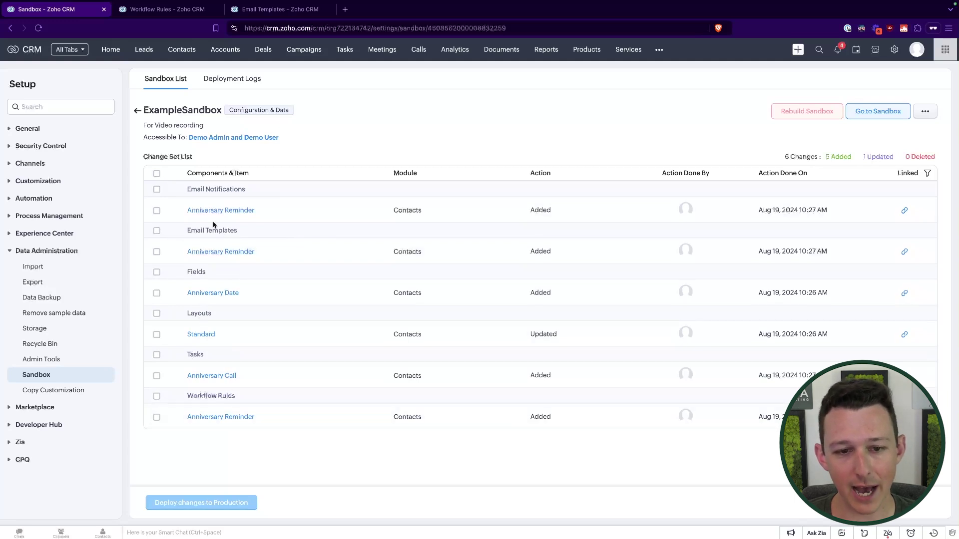
drag(187, 196, 246, 364)
click(348, 160)
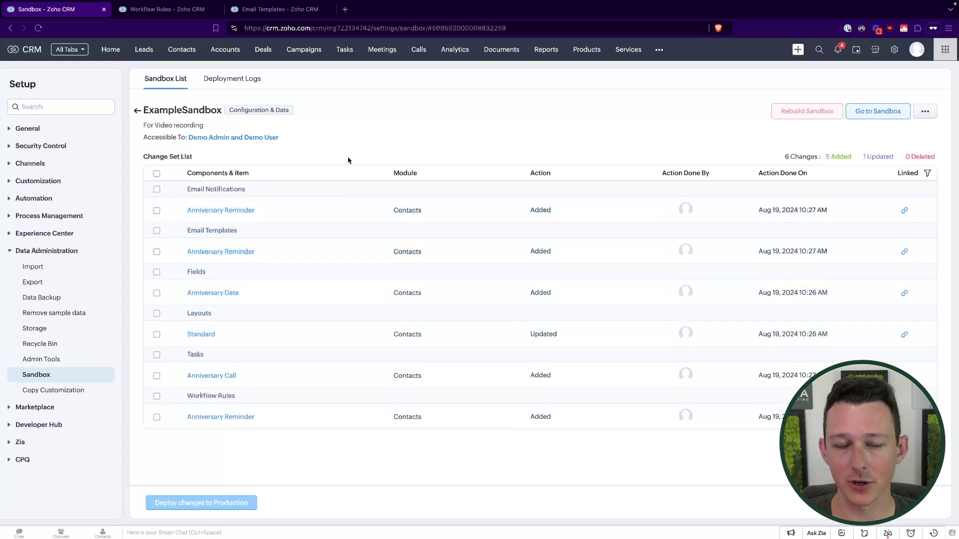
- Select all changes, including the Anniversary Reminder rule and Anniversary Date field entries
click(157, 173)
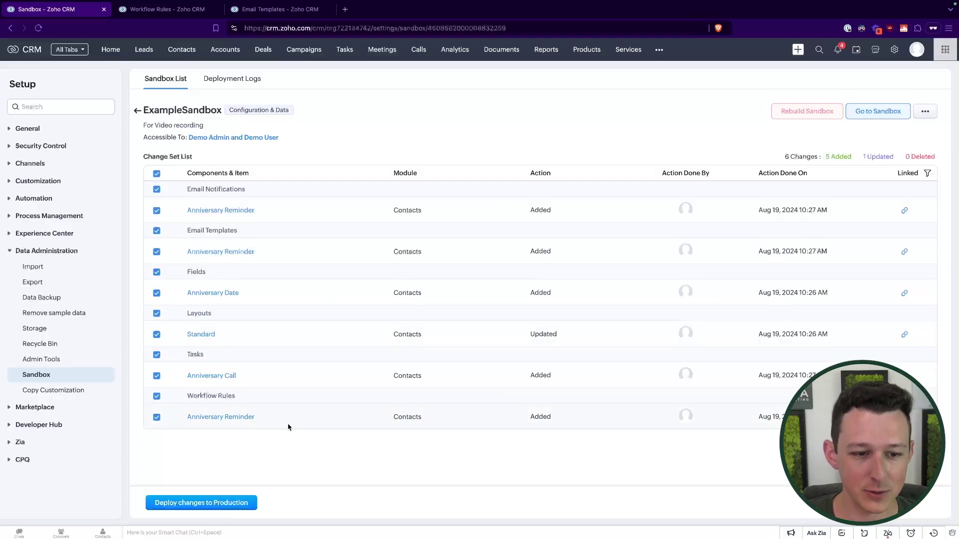
drag(288, 427, 188, 423)
drag(242, 293, 185, 296)
click(419, 139)
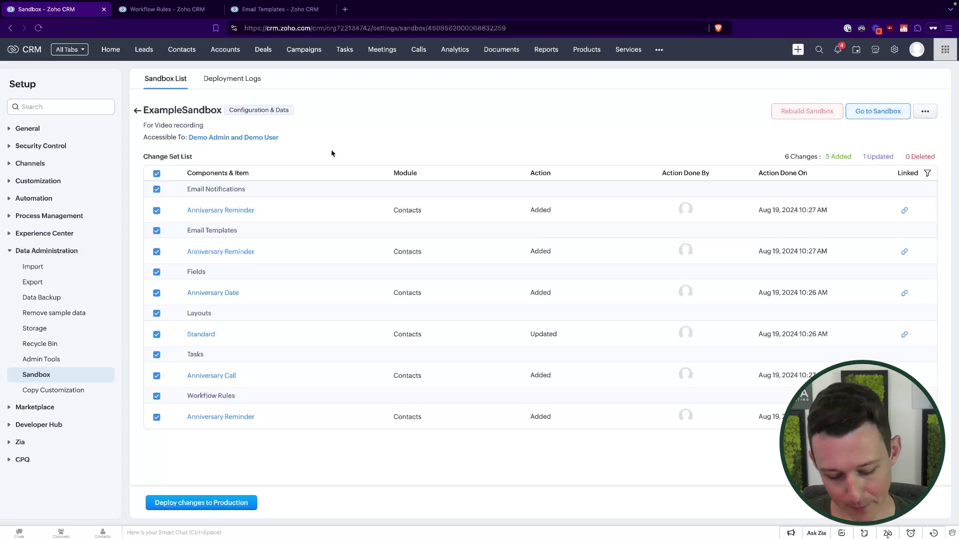
- Open the production Contacts Standard layout for editing in a new tab
ctrl+click(182, 50)
click(182, 9)
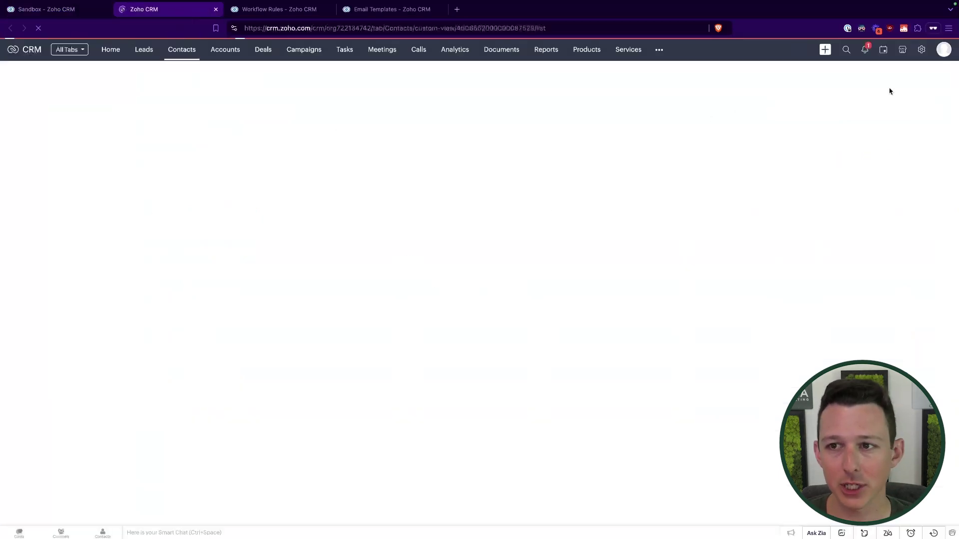
click(894, 50)
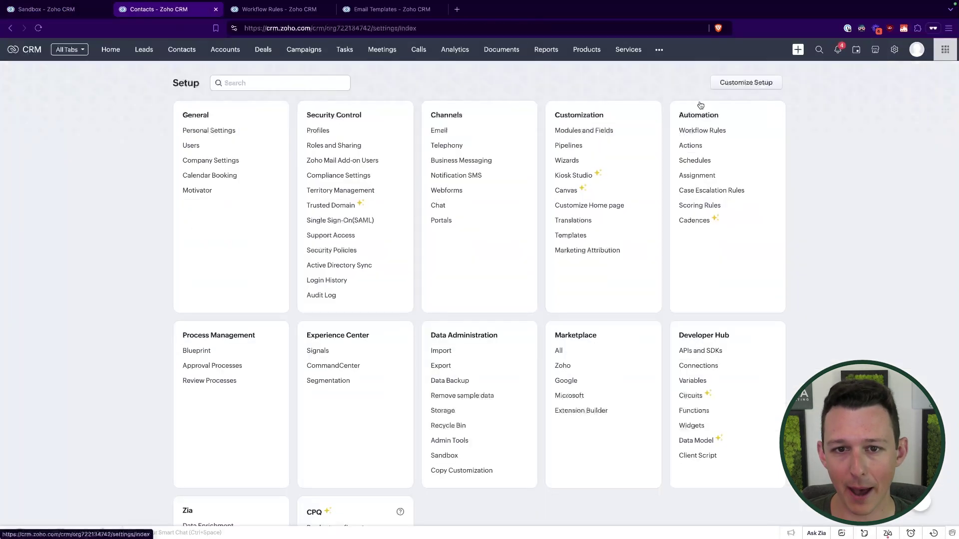
click(602, 131)
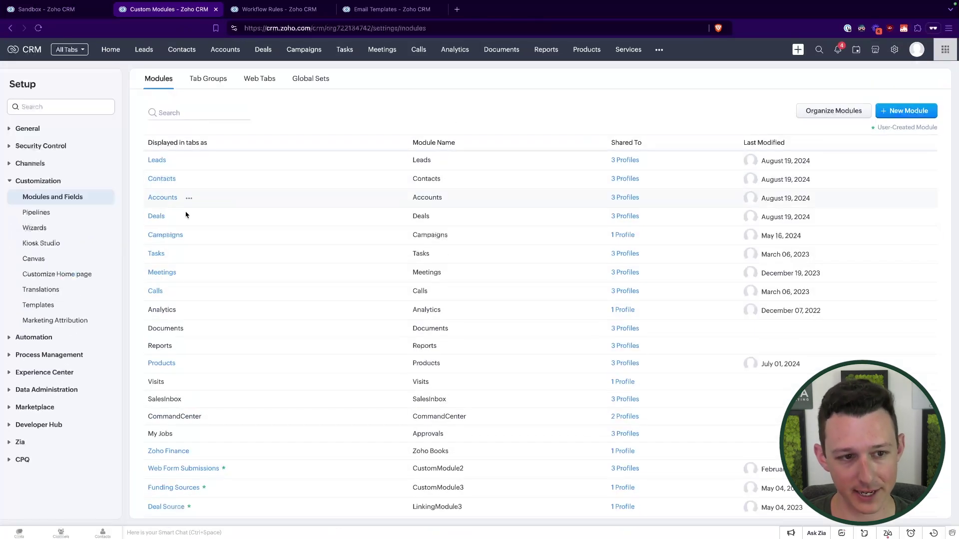
click(159, 180)
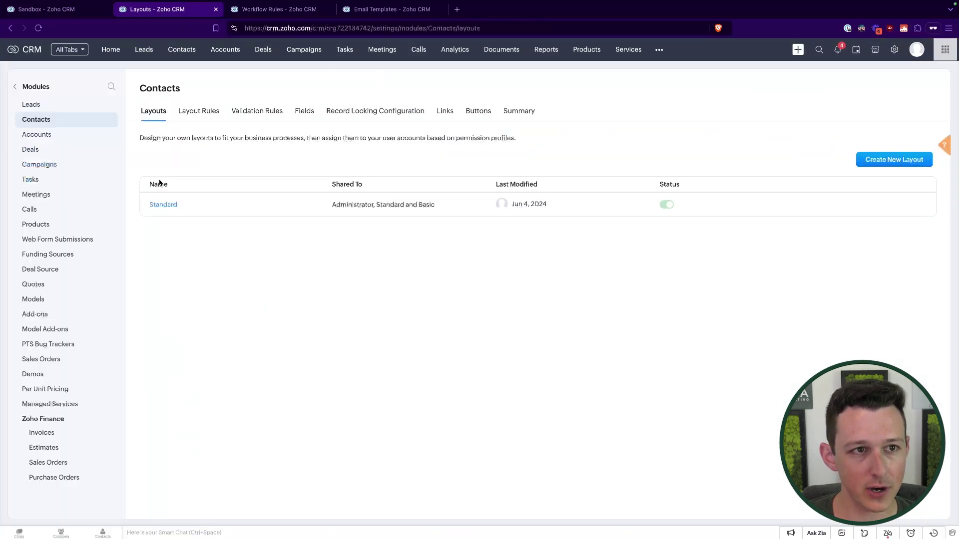
click(165, 205)
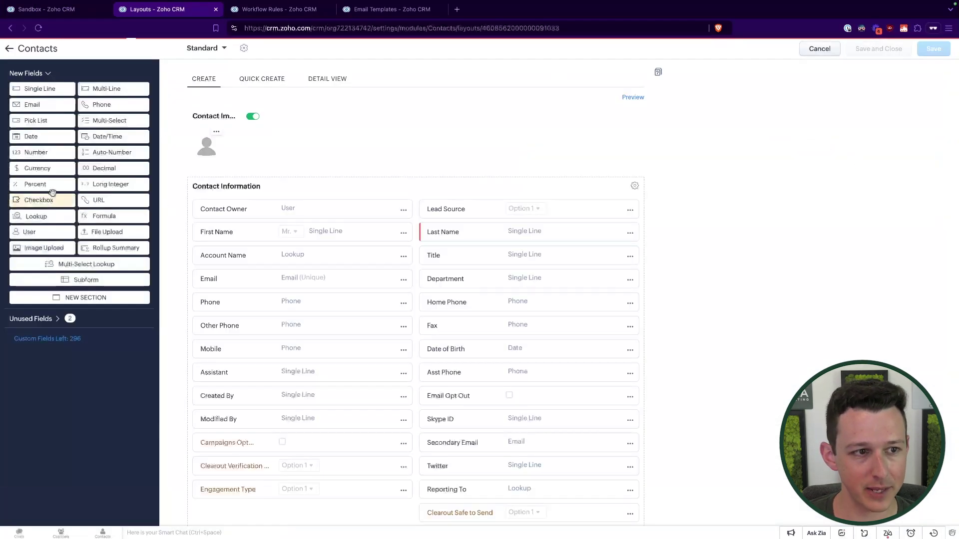
- Add a Date field named 'Anniversary Date' above Assistant and save the layout
drag(50, 137, 290, 368)
text(Anniv)
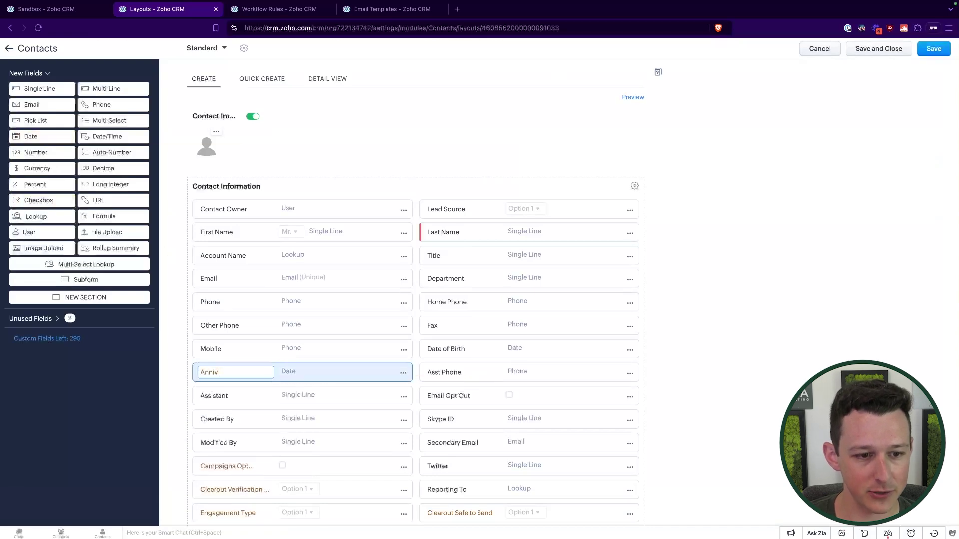
text(ersary Date)
click(877, 49)
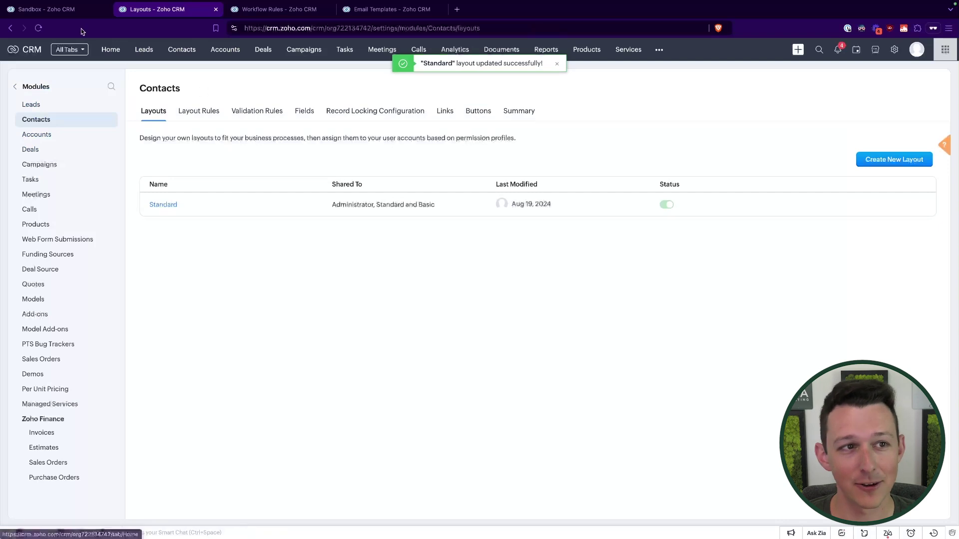
- Return to the sandbox deployment check showing 4 qualified changes and open its details
click(52, 9)
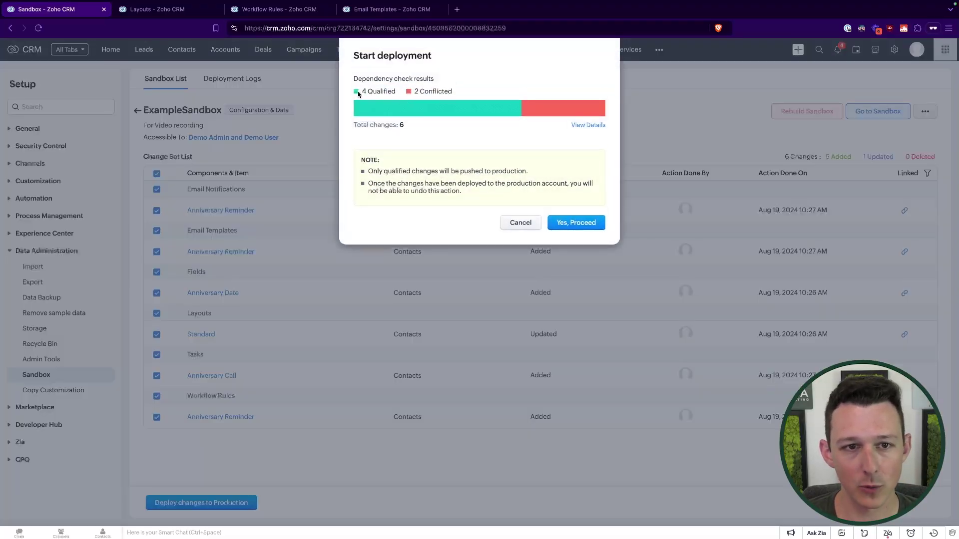
drag(356, 91, 398, 94)
click(398, 93)
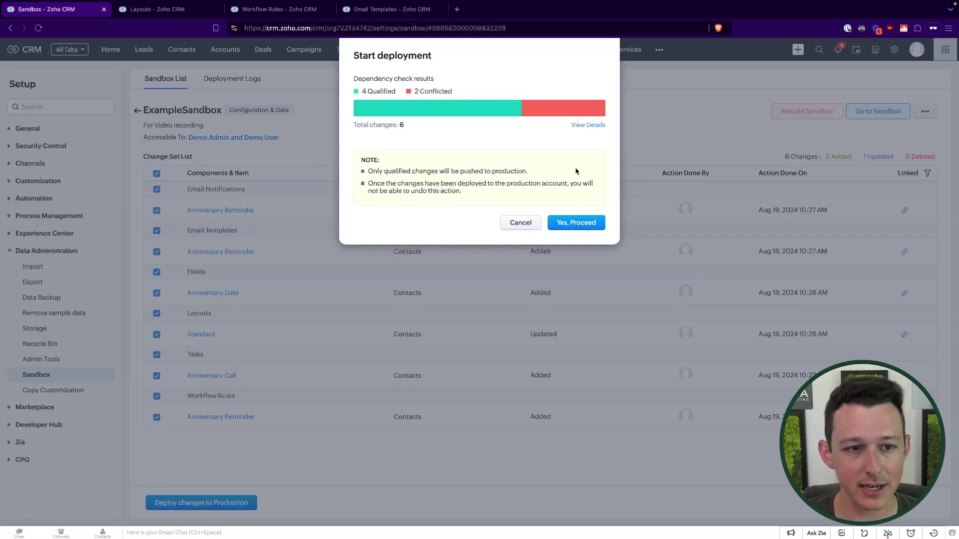
click(582, 125)
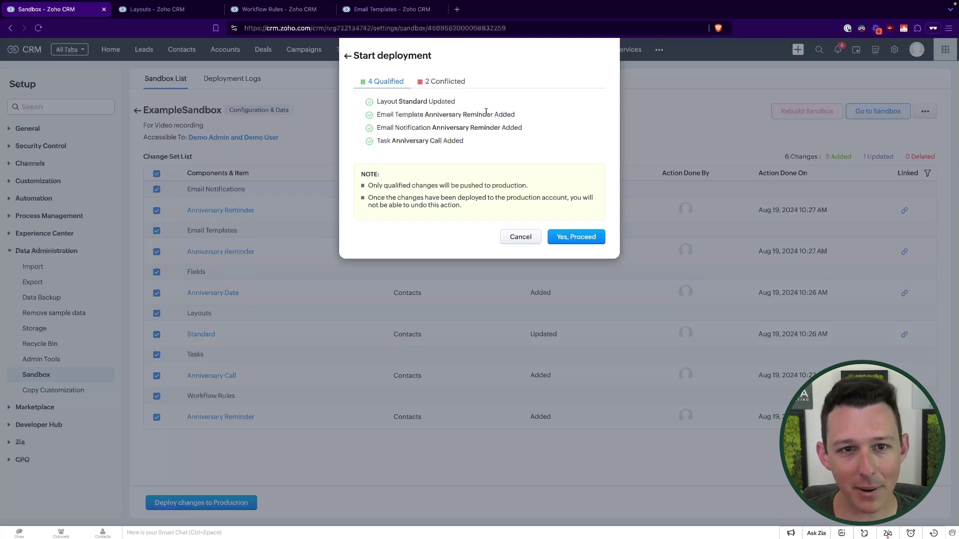
- Review the two conflicts involving the Anniversary Date field and Anniversary Reminder rule
click(439, 83)
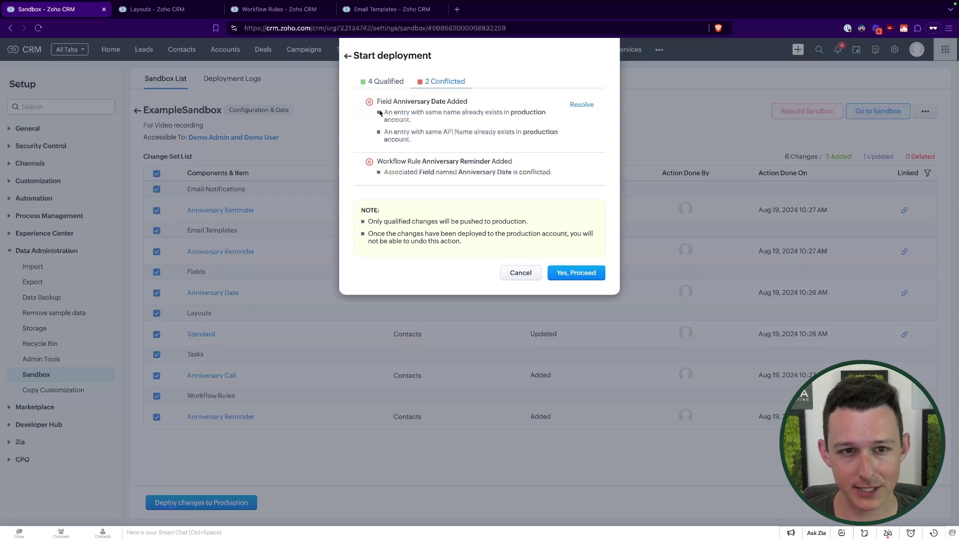
drag(378, 108, 447, 152)
click(447, 147)
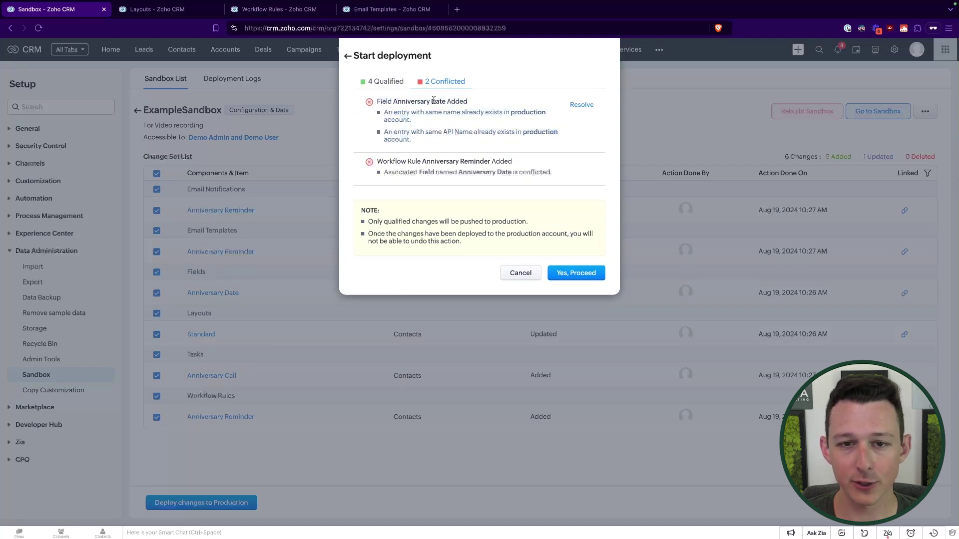
drag(385, 112, 455, 140)
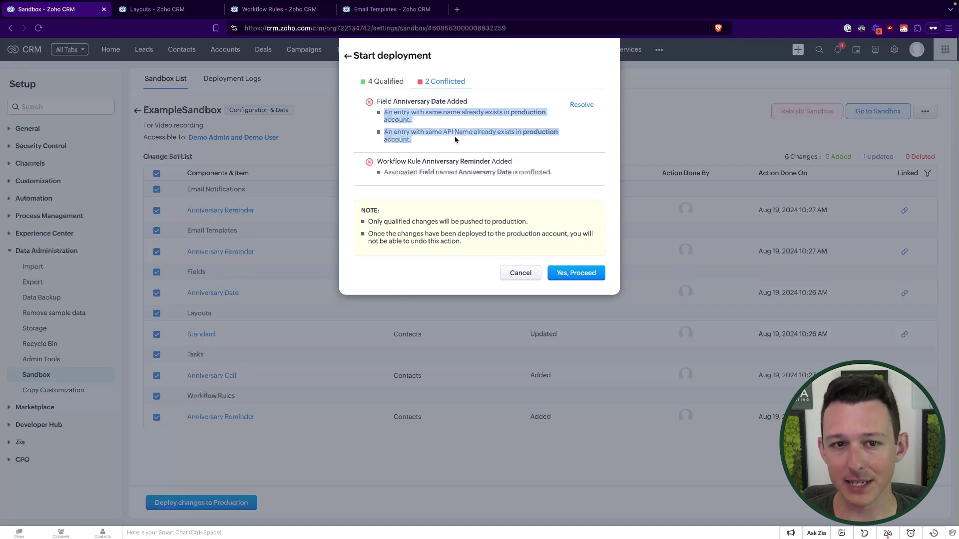
click(455, 140)
drag(377, 160, 532, 161)
click(533, 166)
drag(421, 161, 492, 162)
click(492, 162)
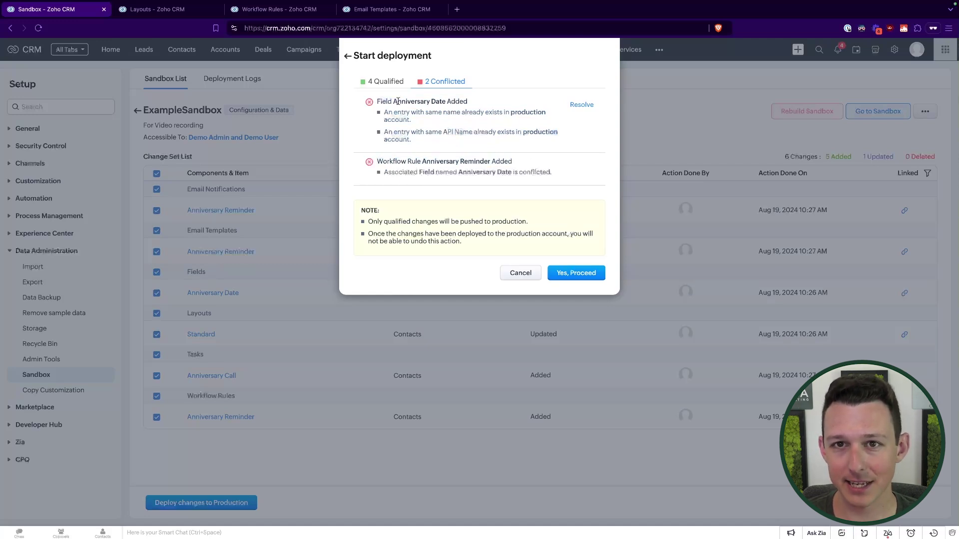
drag(393, 101, 450, 101)
click(449, 101)
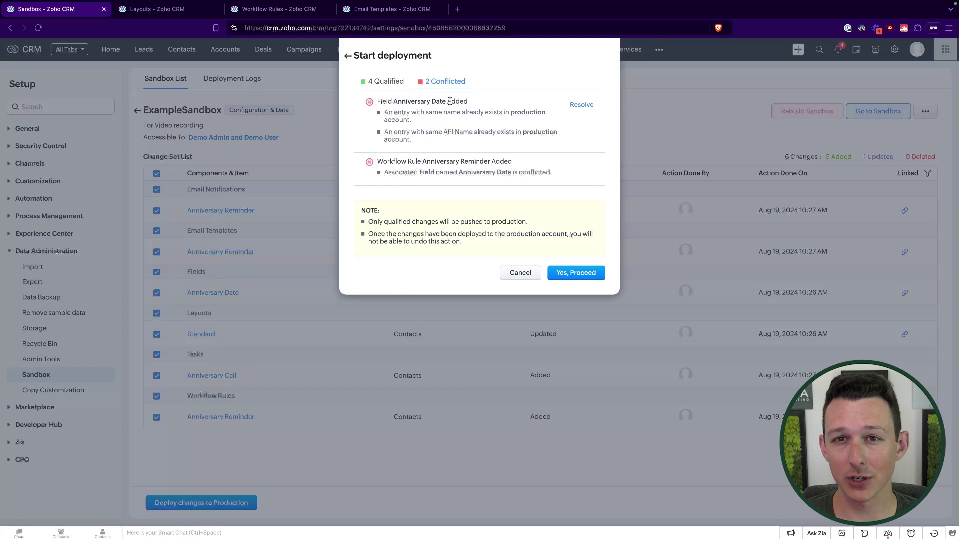
- Start resolving the Anniversary Date conflict, cancel, and return to the production layouts tab
click(581, 106)
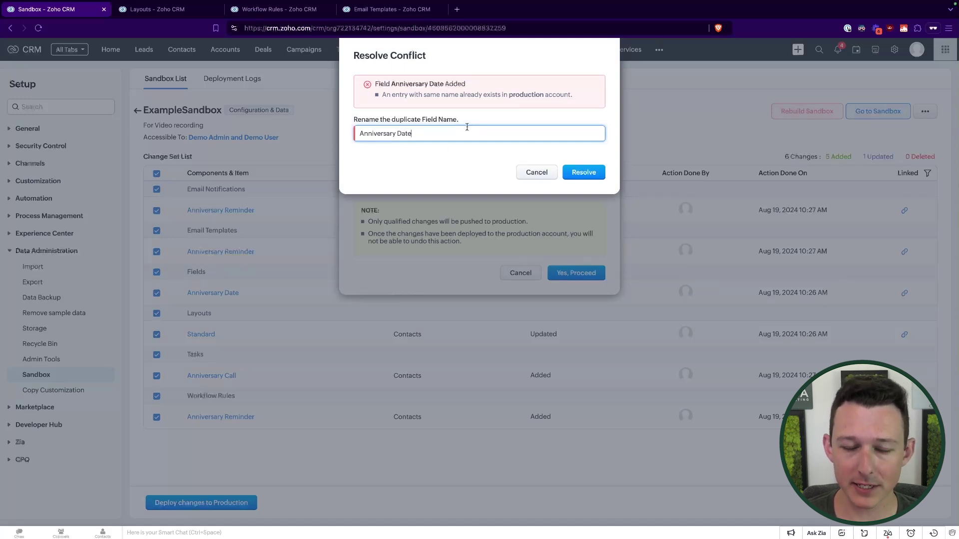
click(536, 172)
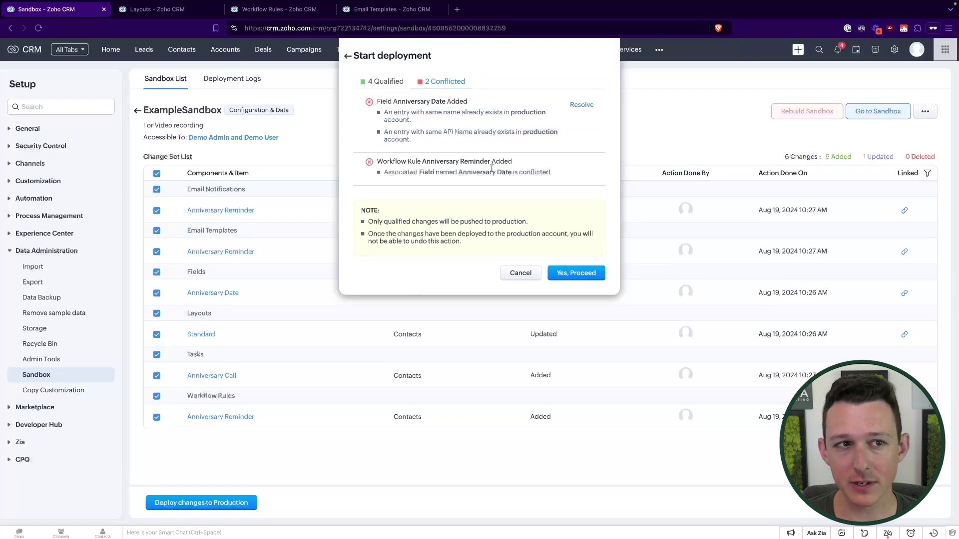
key(ctrl+Tab)
- Remove the Anniversary Date field from the production Contacts Standard layout
click(163, 205)
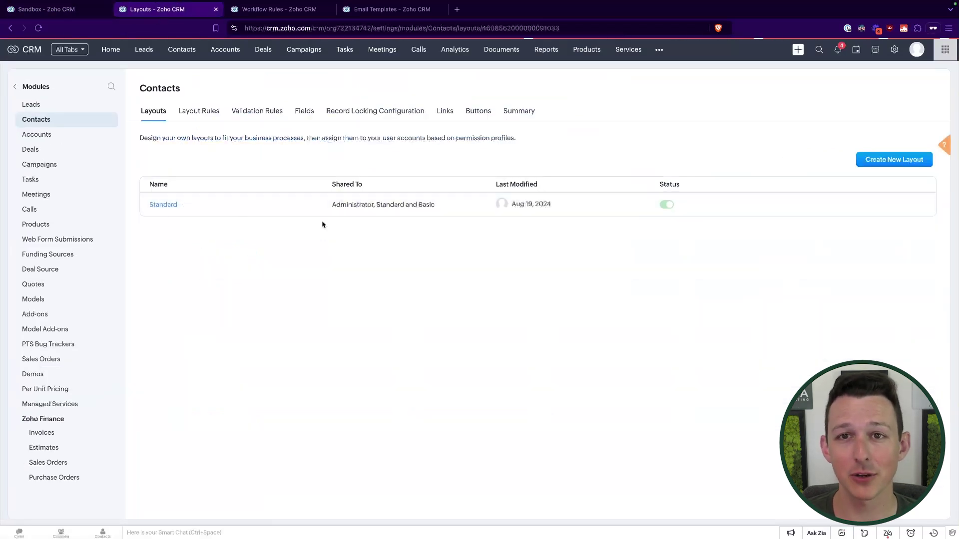
mouse_move(194, 211)
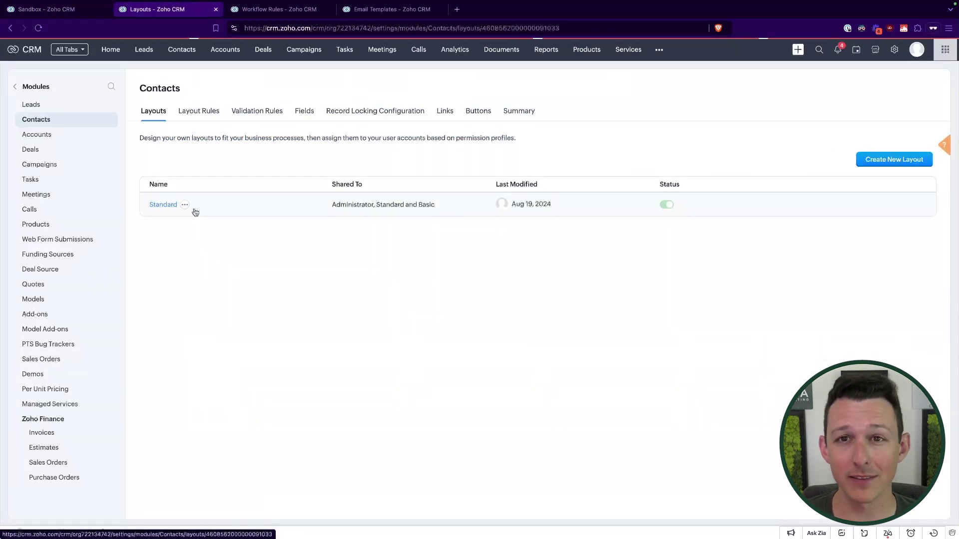
click(165, 208)
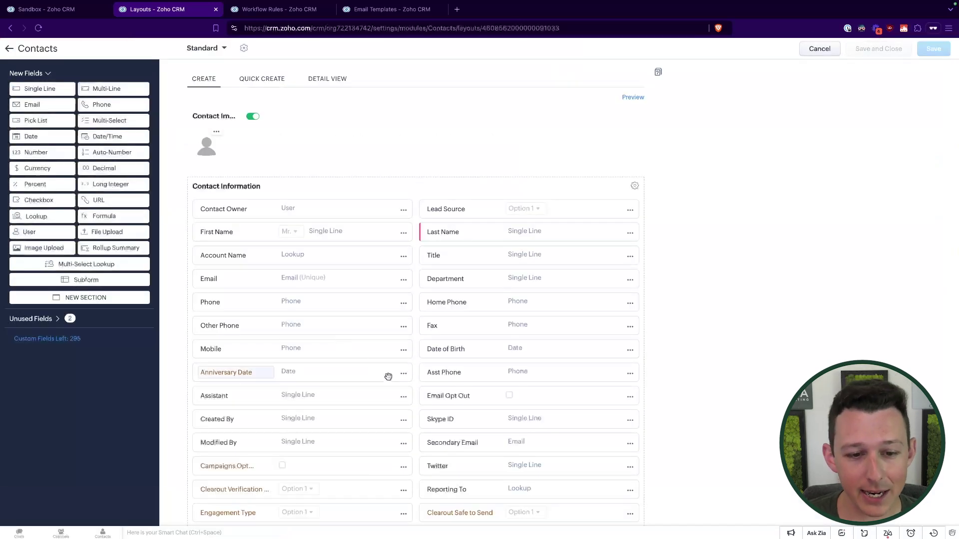
click(402, 374)
click(383, 446)
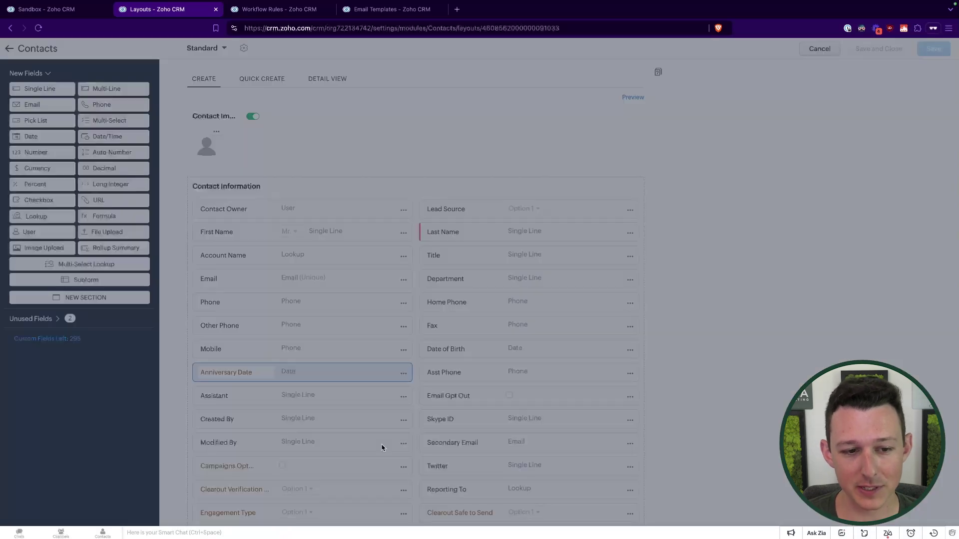
click(570, 320)
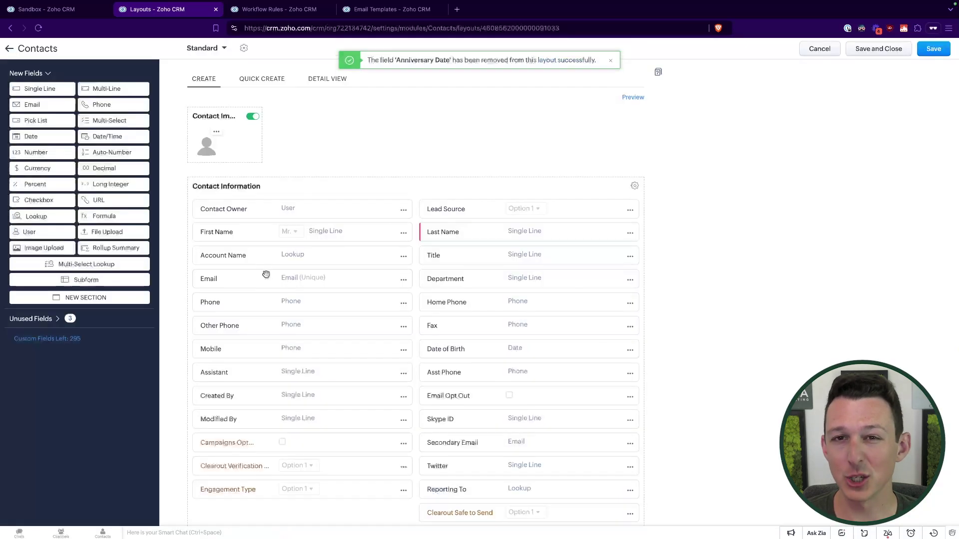
- Permanently delete Anniversary Date from Unused Fields, save the layout, and go back to the sandbox
click(69, 318)
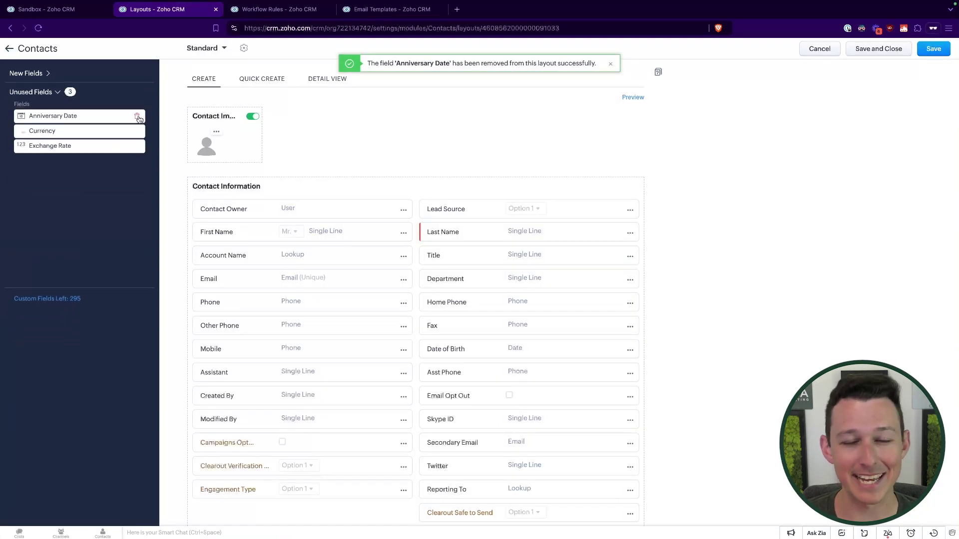
click(137, 117)
click(536, 131)
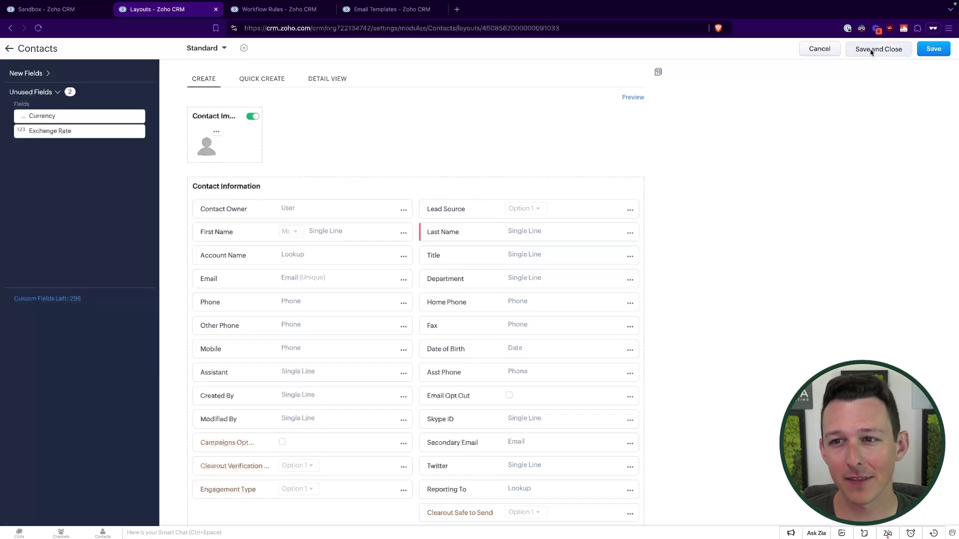
click(878, 49)
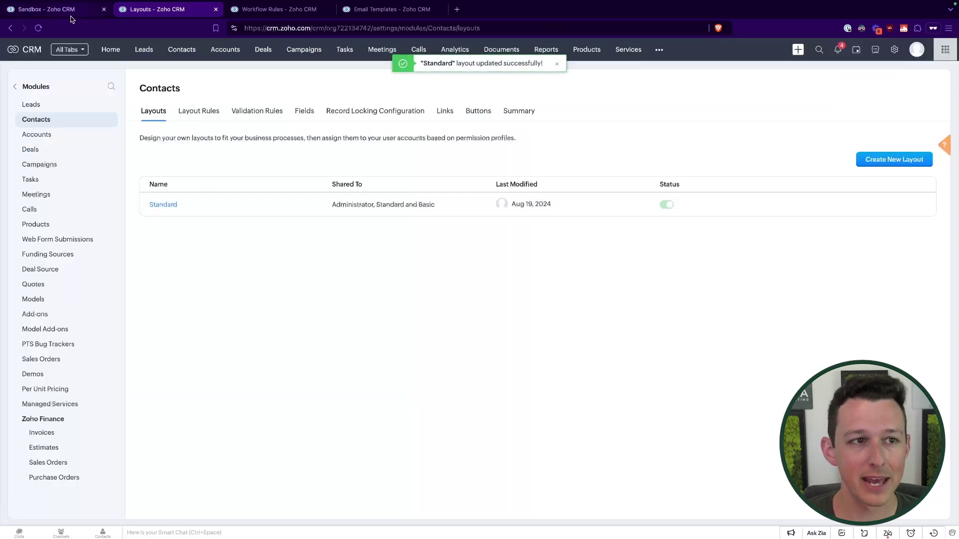
click(65, 10)
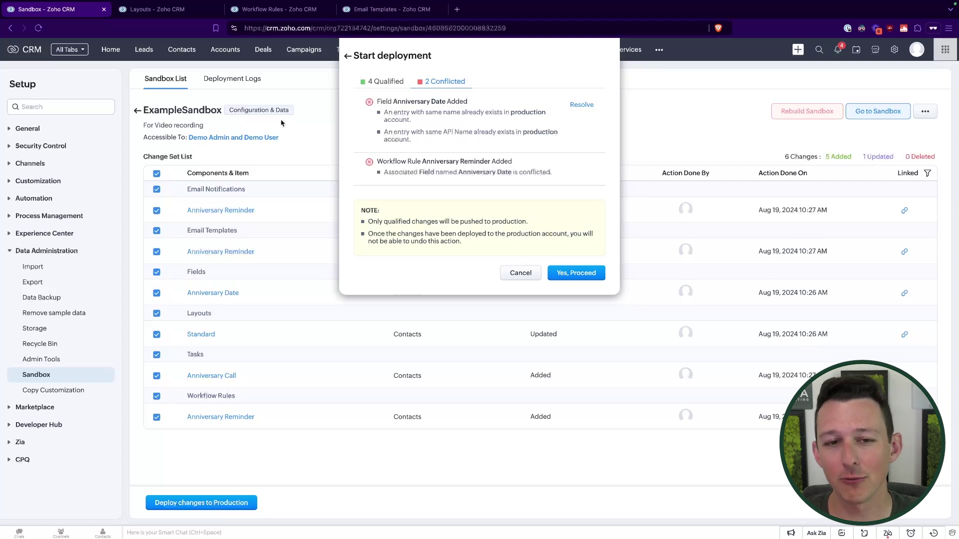
- Dismiss the conflict dialog, rerun the deployment, and proceed with all 6 qualified changes
click(524, 271)
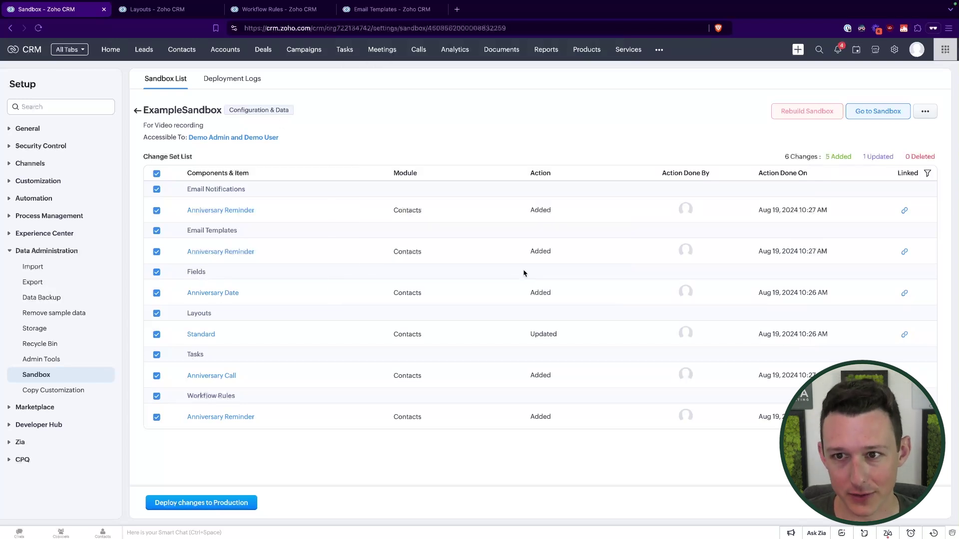
click(206, 504)
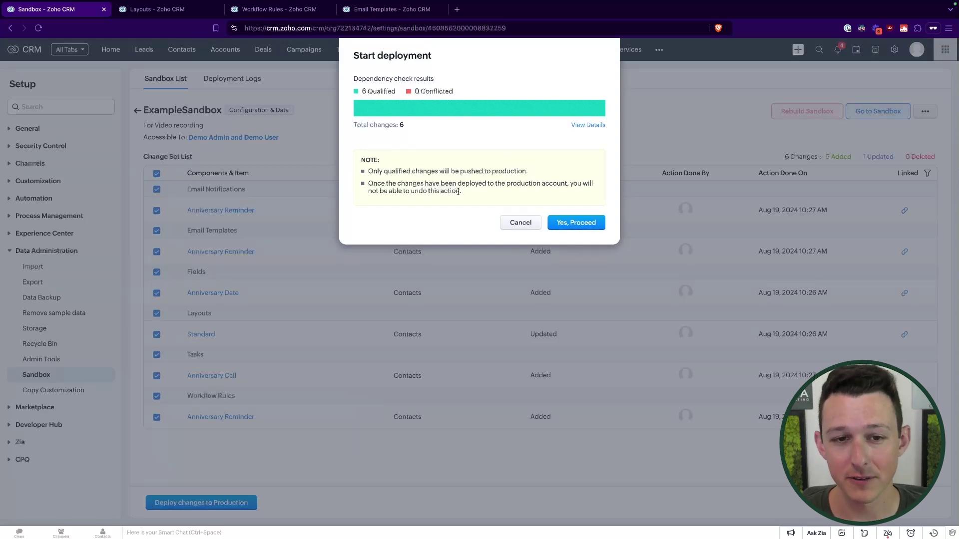
click(565, 228)
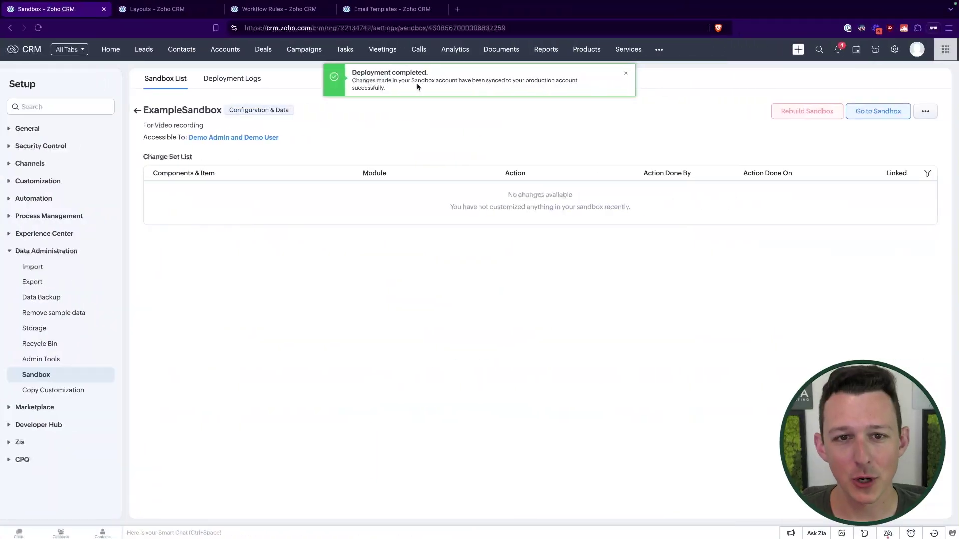
- Select and clear a line of text on the Sandbox list page
triple_click(406, 86)
click(407, 88)
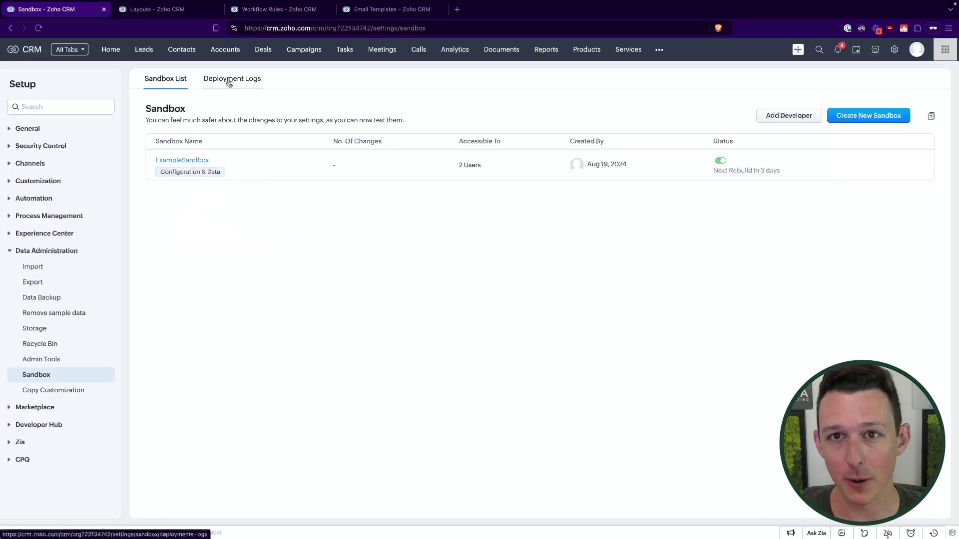
- Filter the Deployment Logs to ExampleSandbox, then back to All Sandbox, and review deployed changes
click(235, 80)
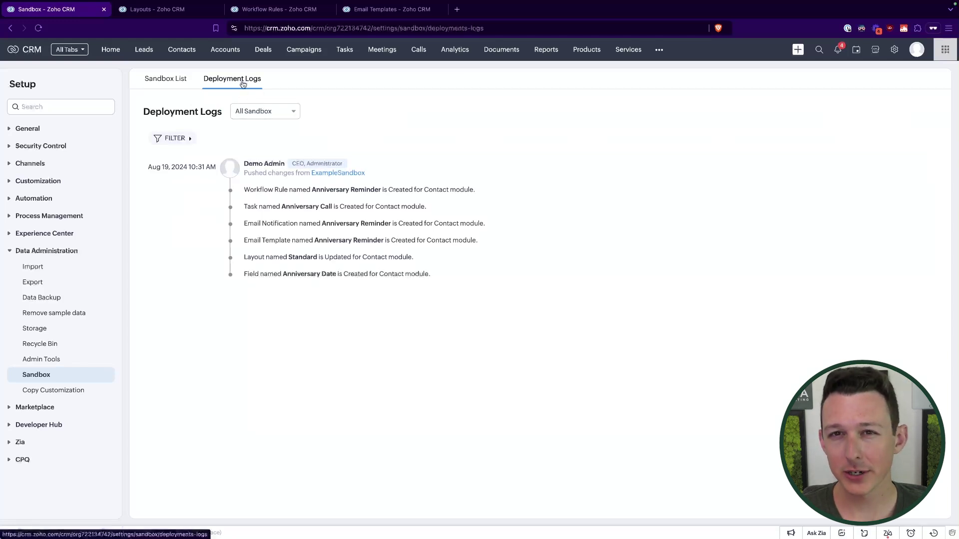
click(256, 113)
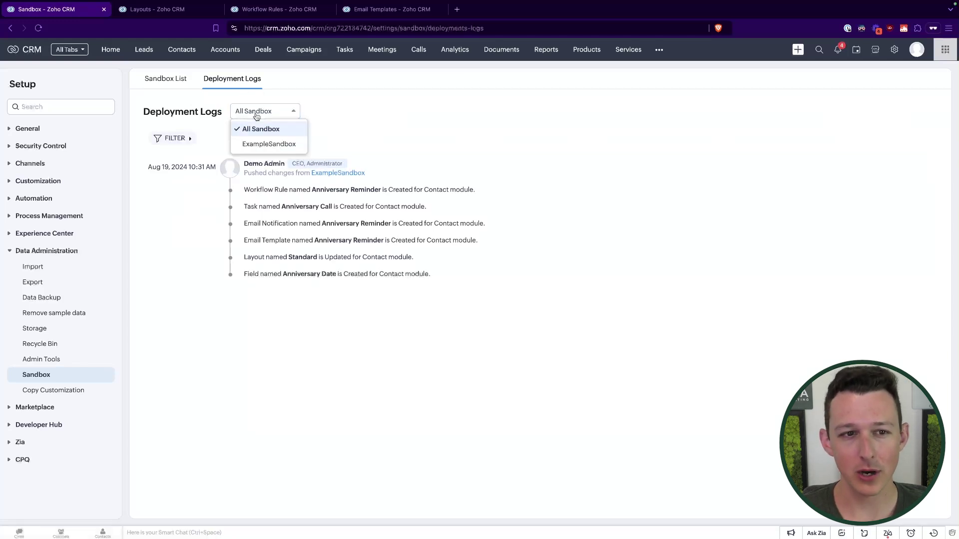
click(285, 144)
click(284, 119)
click(280, 129)
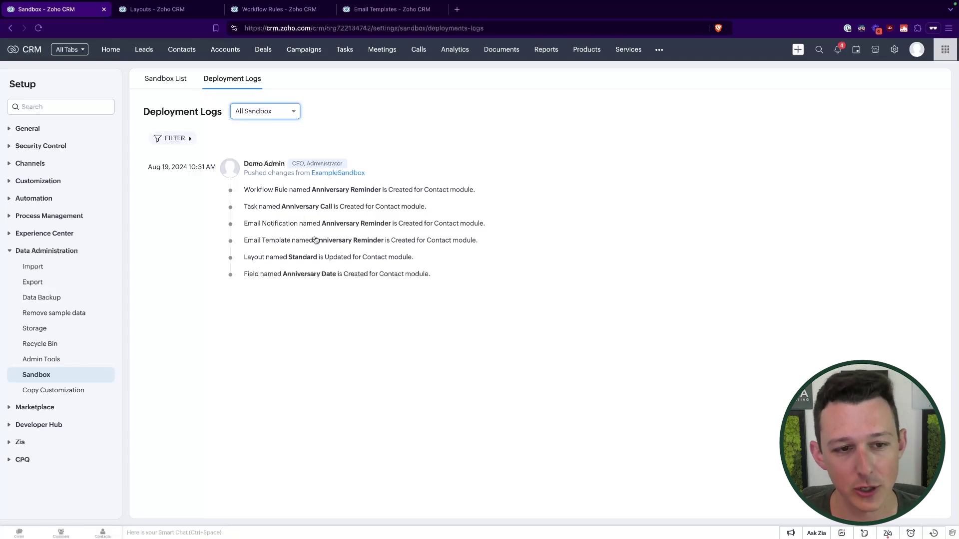
drag(252, 189, 328, 290)
click(328, 291)
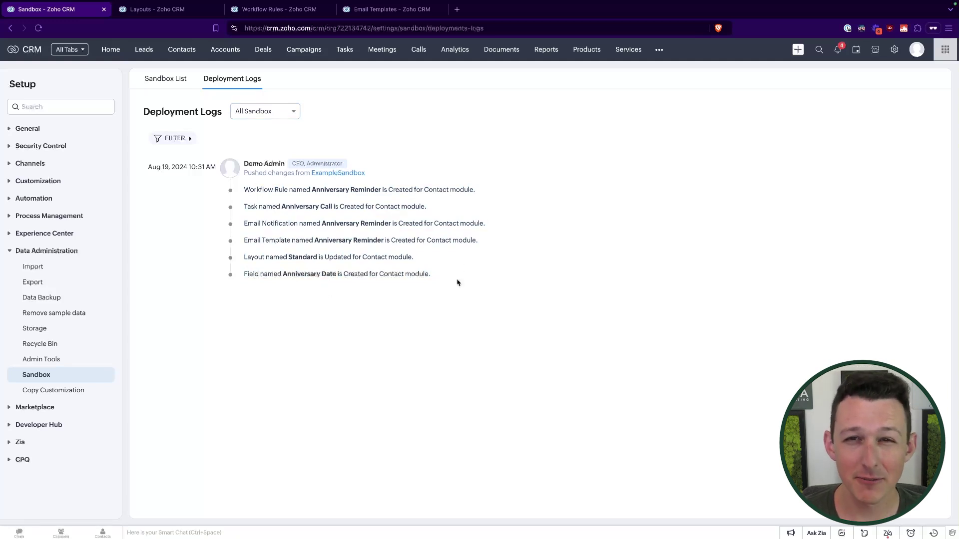
- Browse the log filter's components and items options
click(181, 143)
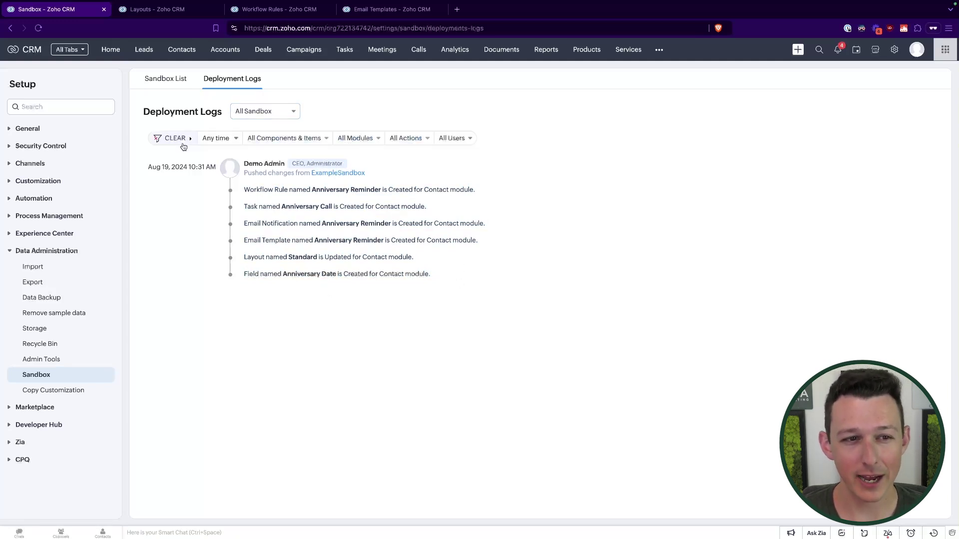
click(267, 140)
scroll(321, 208, down, 10)
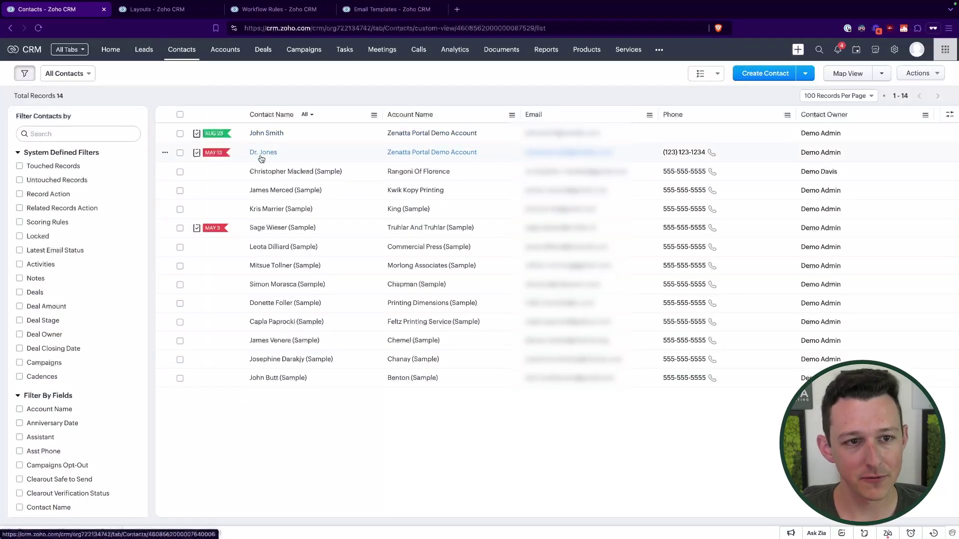
- Open a contact record and check its Anniversary Date field
click(261, 158)
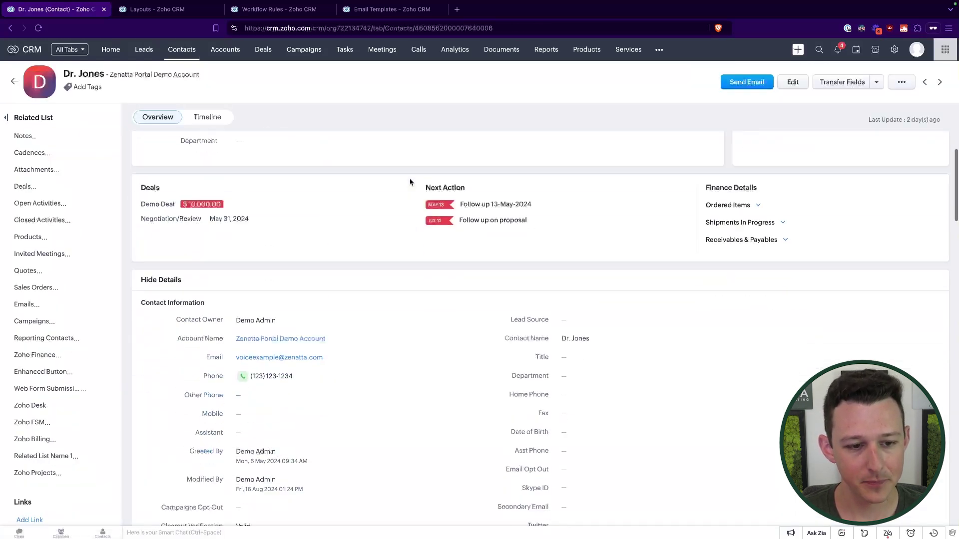
scroll(410, 182, down, 5)
scroll(411, 182, down, 2)
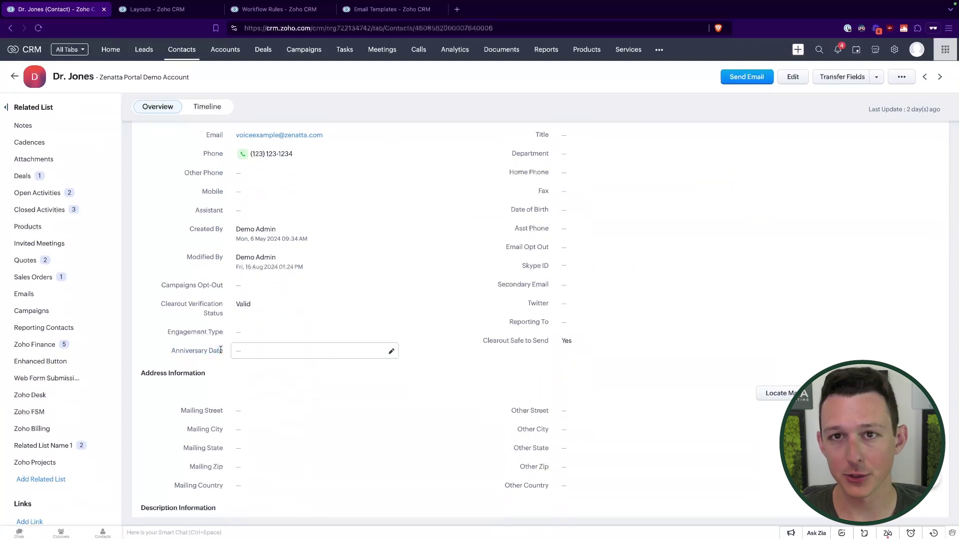
- Filter workflow rules to Contacts, inspect Anniversary Reminder, and return to Setup
click(894, 49)
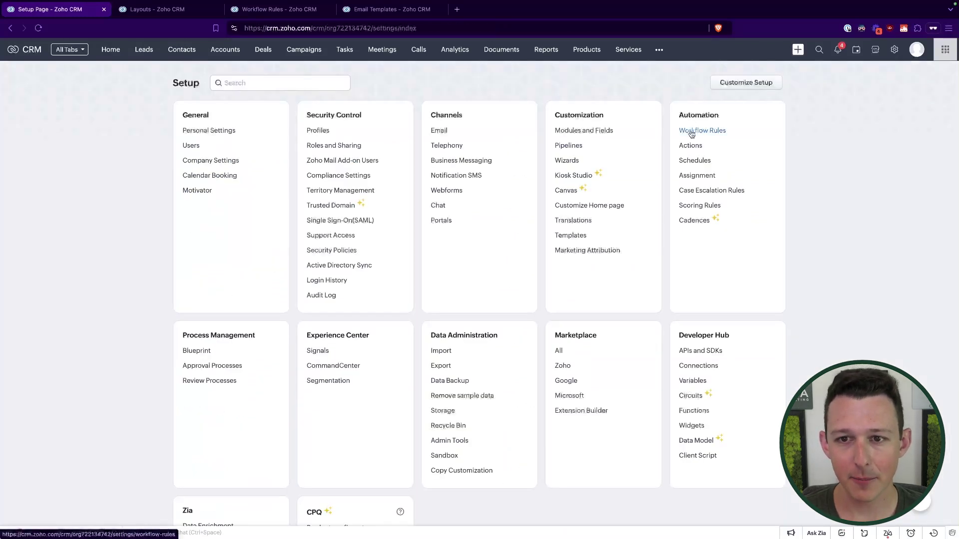
click(691, 131)
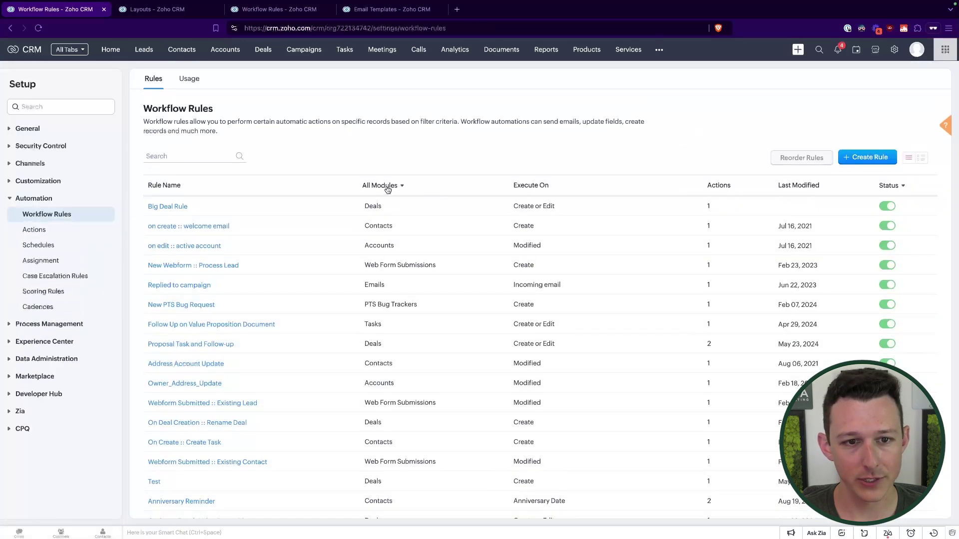
click(385, 186)
click(388, 241)
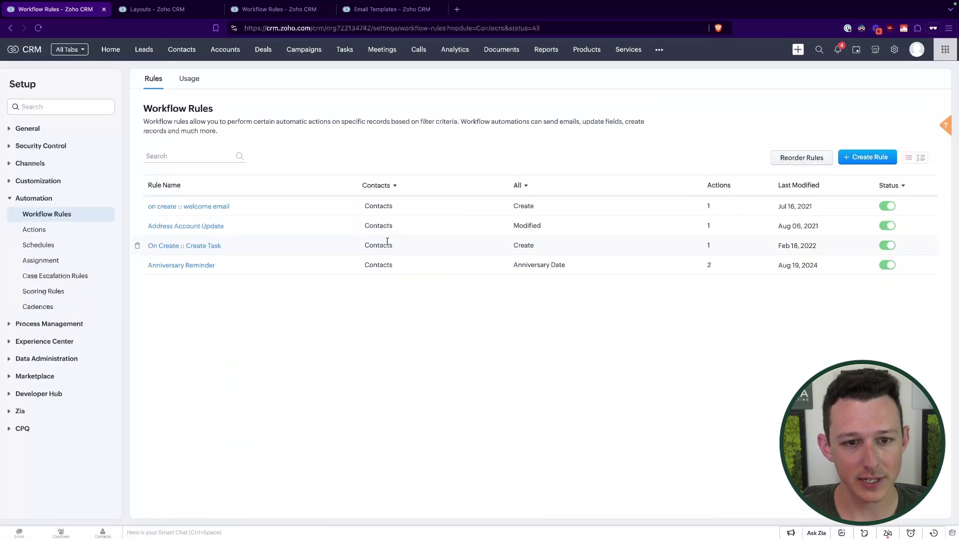
click(188, 270)
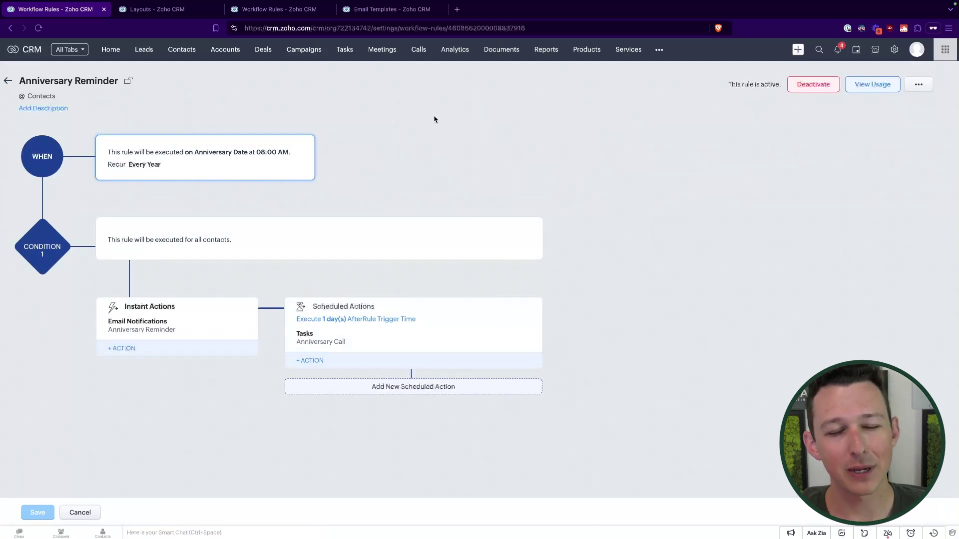
click(894, 49)
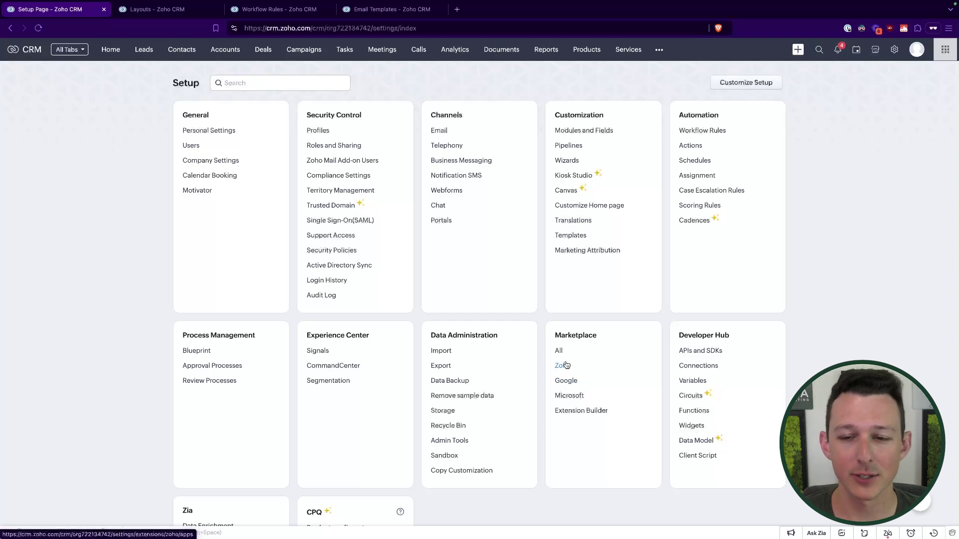
- Open Templates and list the Mail Merge templates Example.zdoc and Test.zdoc
click(578, 241)
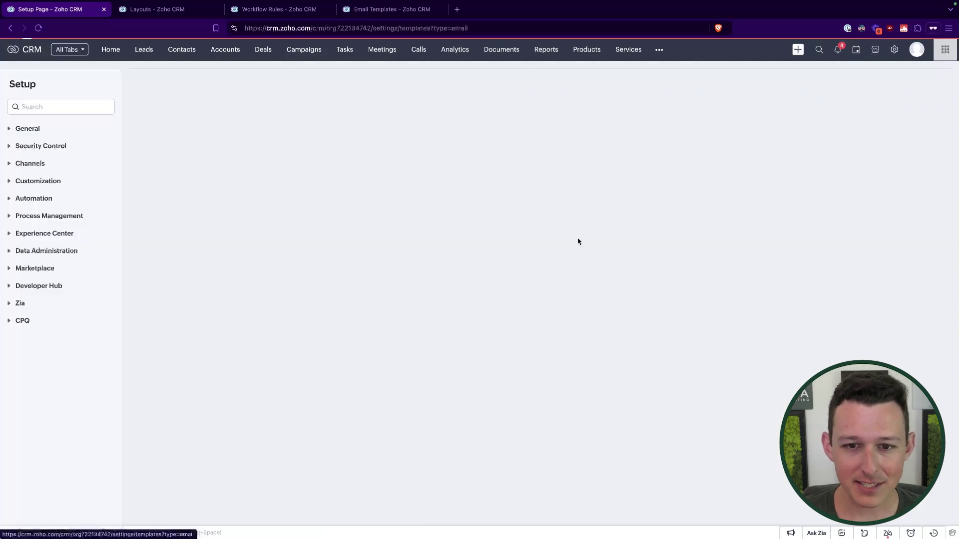
click(356, 83)
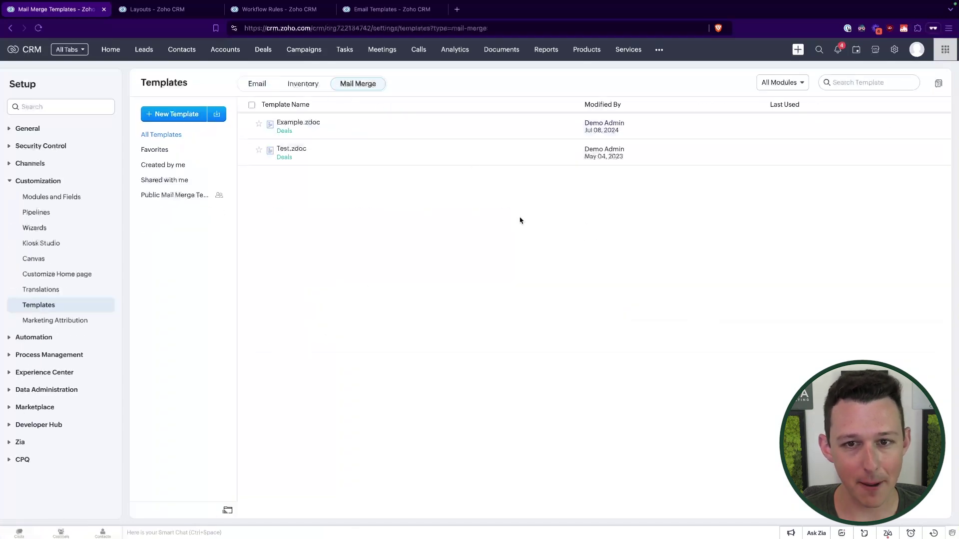